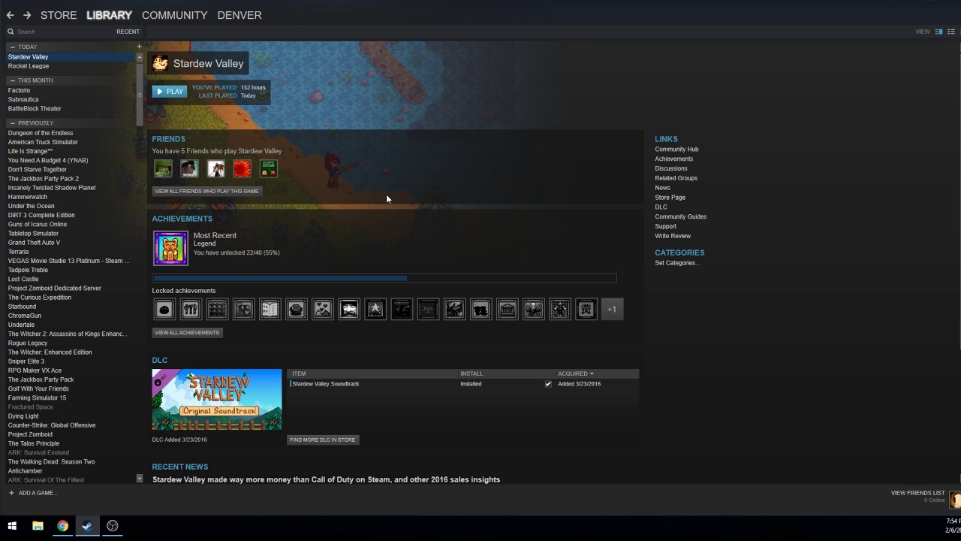
- Search Windows for %appdata% and open the matching file folder
click(10, 526)
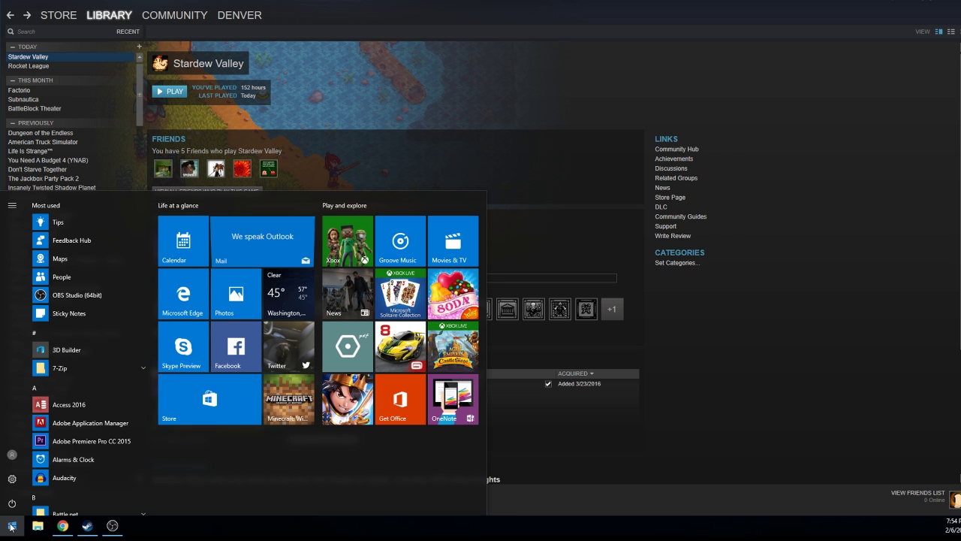
click(12, 527)
click(13, 528)
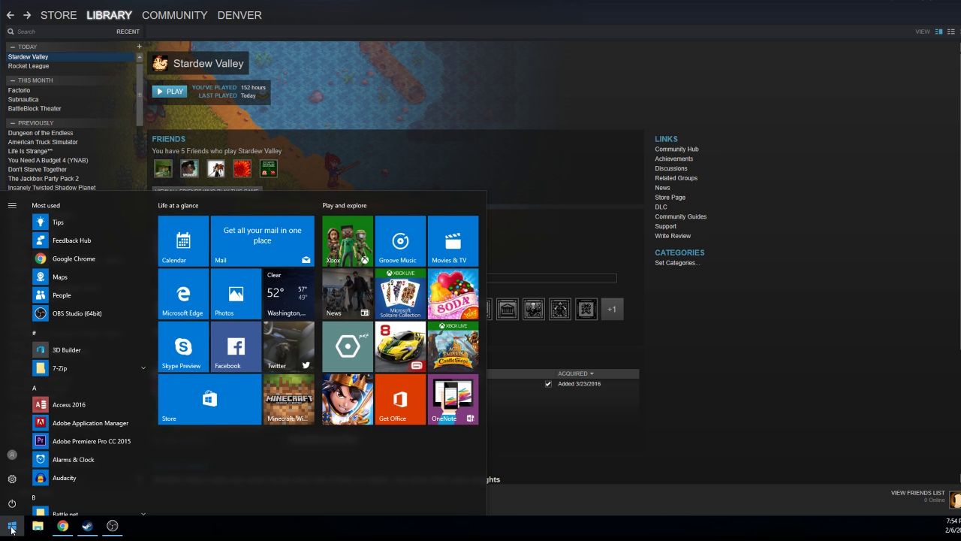
text(%app)
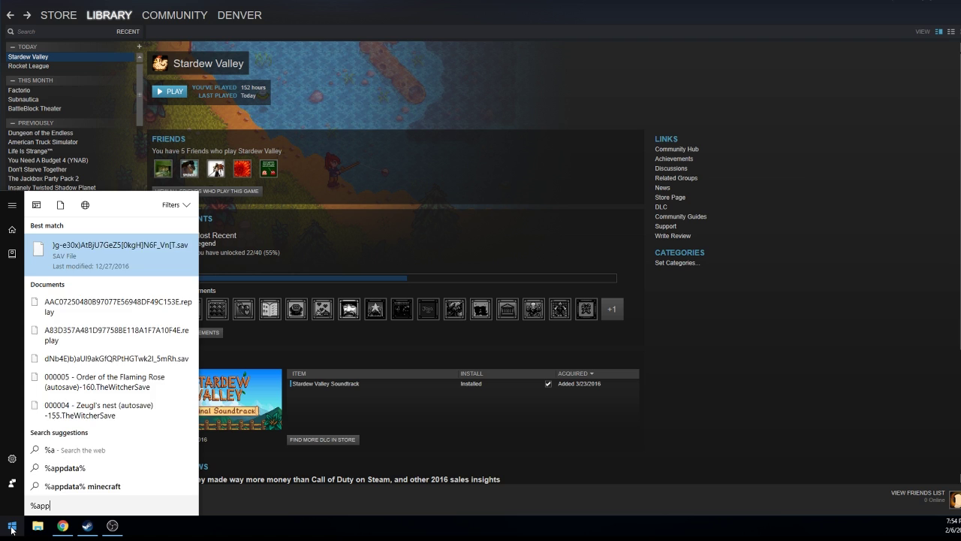
text(data)
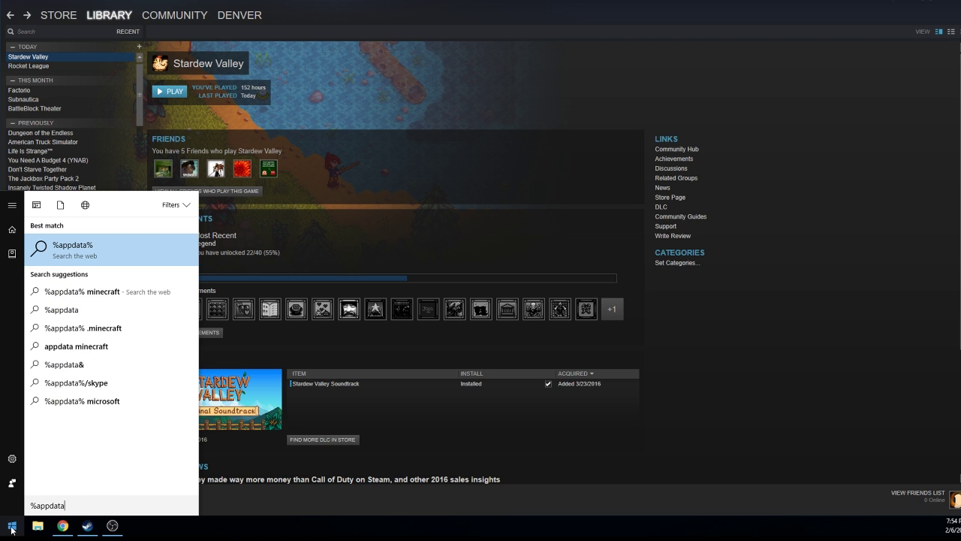
text(%)
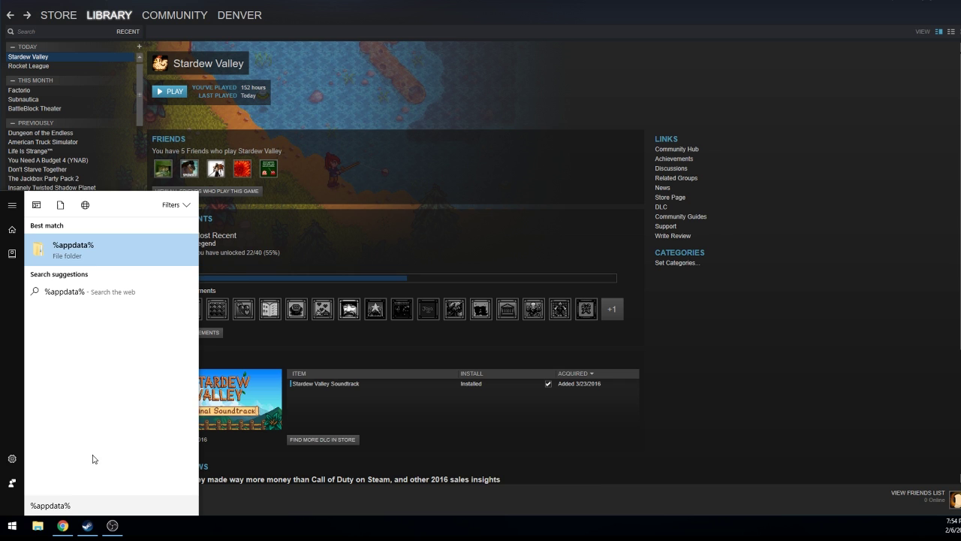
click(78, 250)
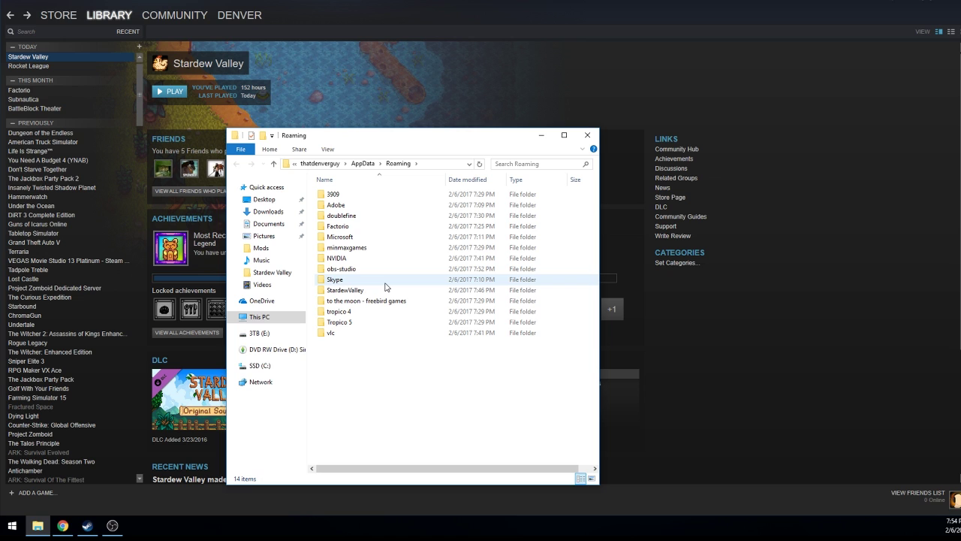
- Look through the Saves folder inside StardewValley, return to its parent folder and copy Saves
double_click(369, 291)
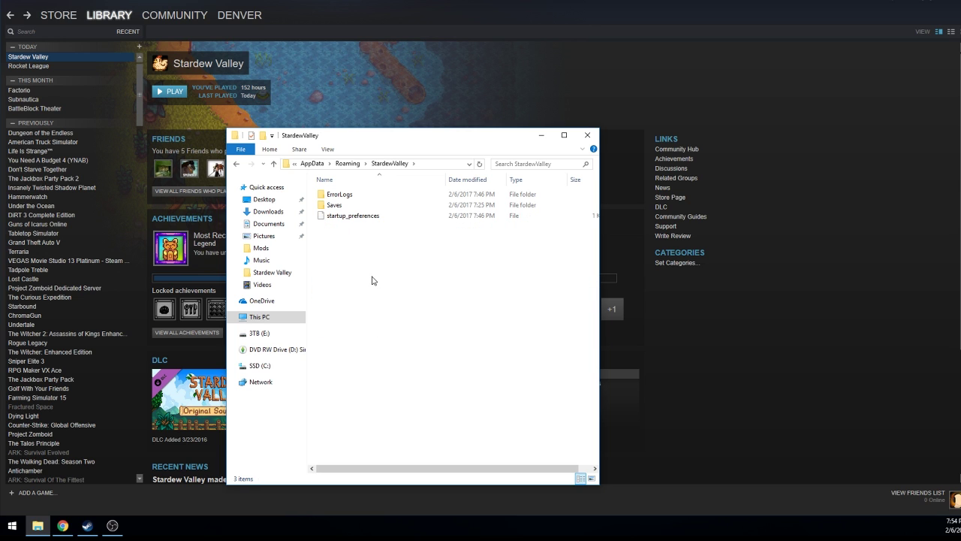
double_click(334, 205)
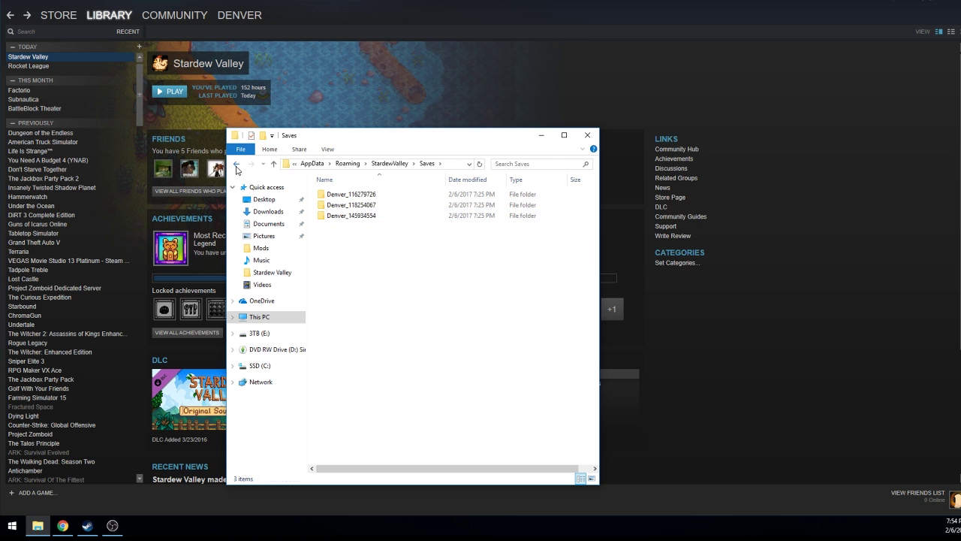
click(236, 164)
right_click(339, 208)
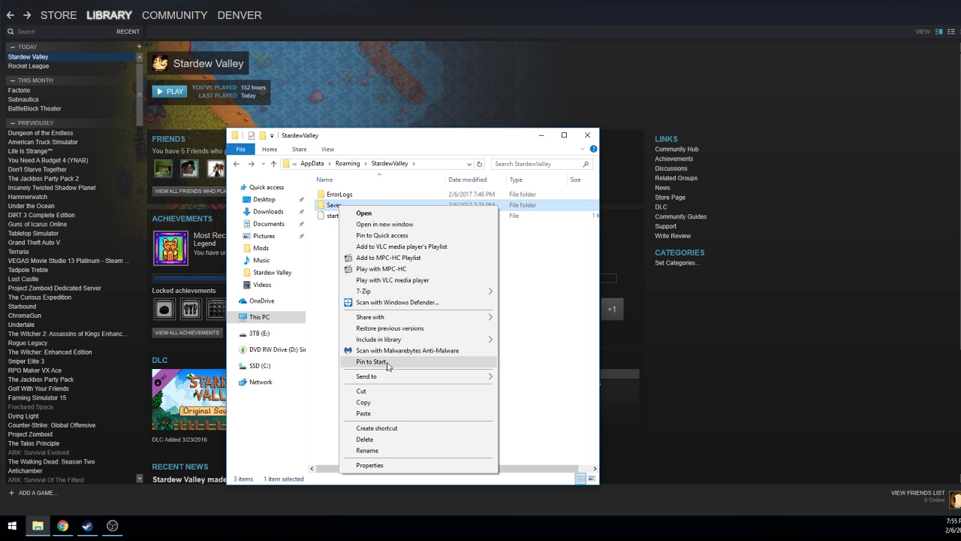
click(378, 402)
click(415, 352)
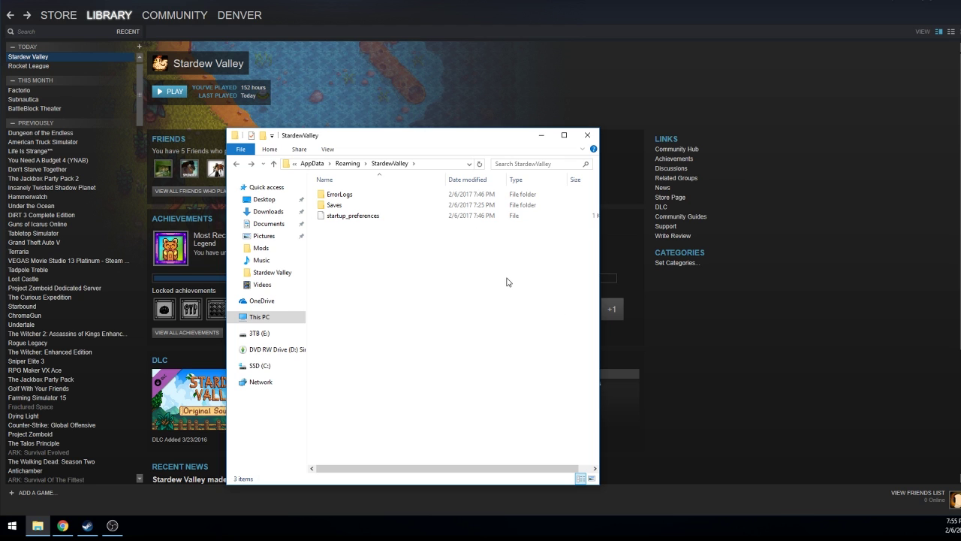
- Paste the copied Saves folder into Documents as a backup and close the file window
click(274, 226)
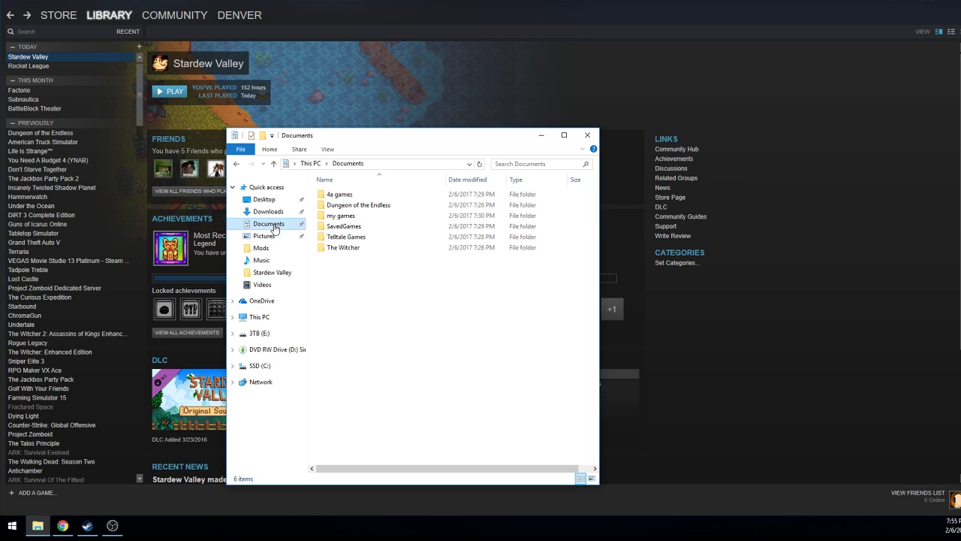
right_click(356, 269)
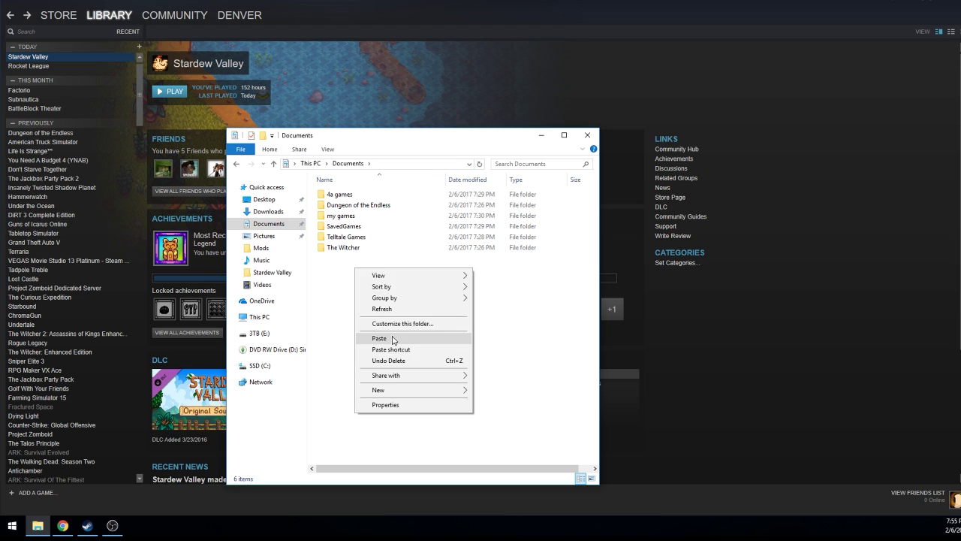
click(391, 338)
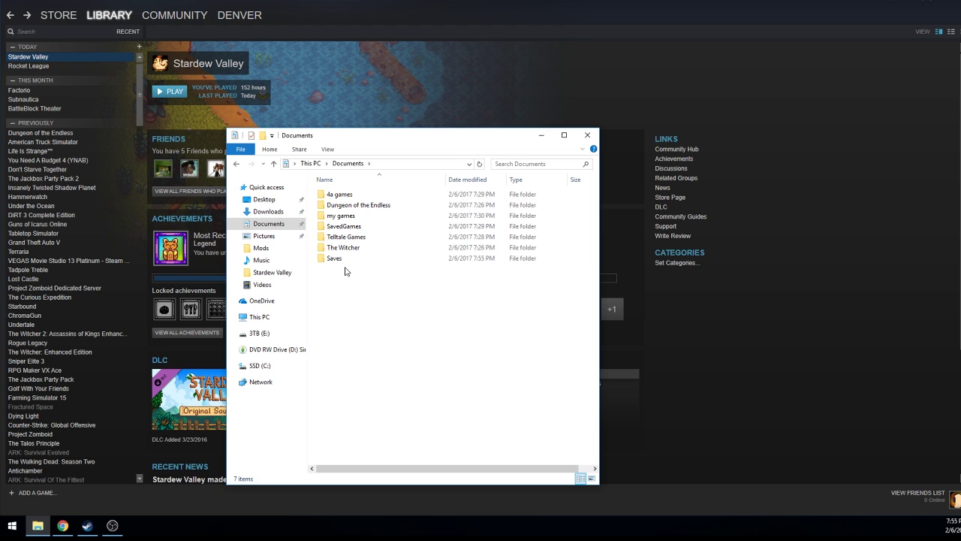
mouse_move(339, 258)
mouse_down()
mouse_move(401, 272)
mouse_move(351, 274)
mouse_move(266, 223)
mouse_move(353, 272)
mouse_move(353, 262)
mouse_up()
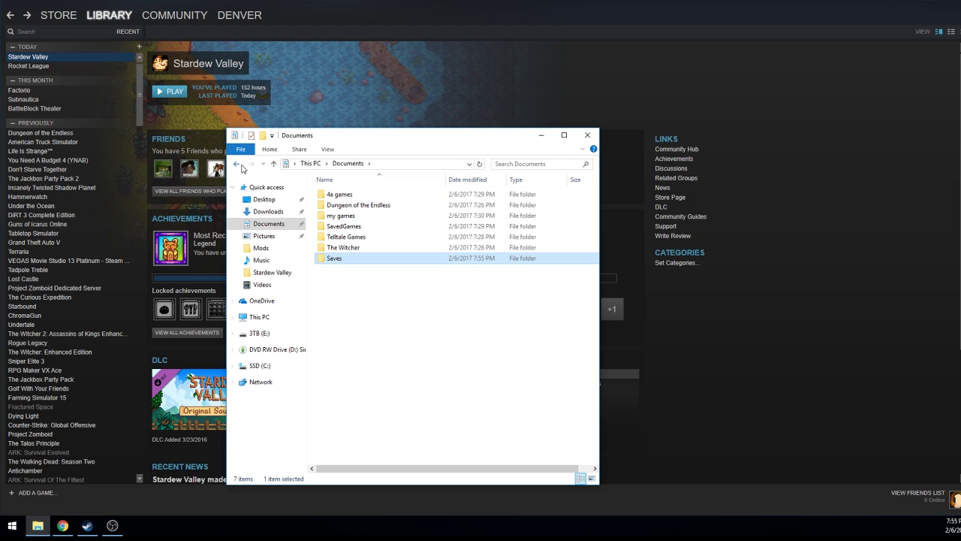
click(236, 164)
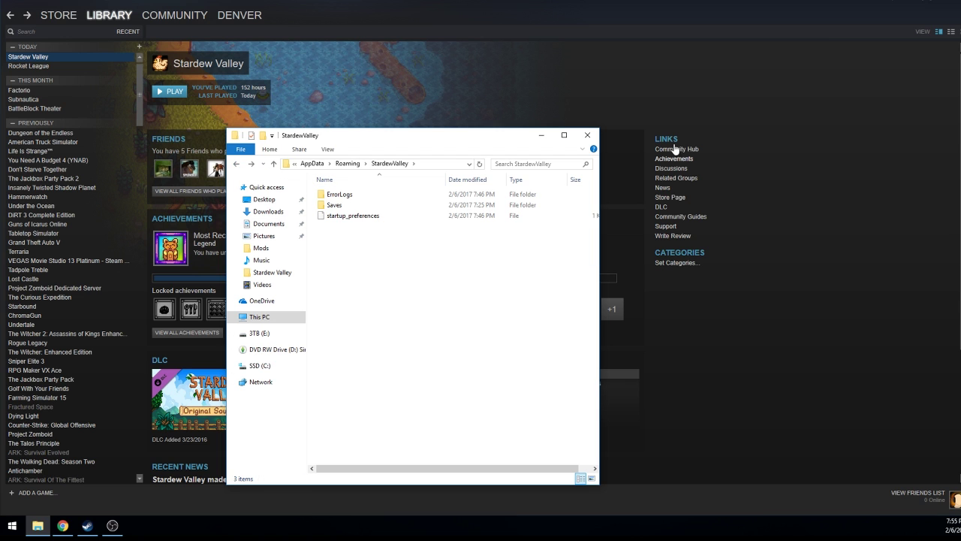
click(587, 136)
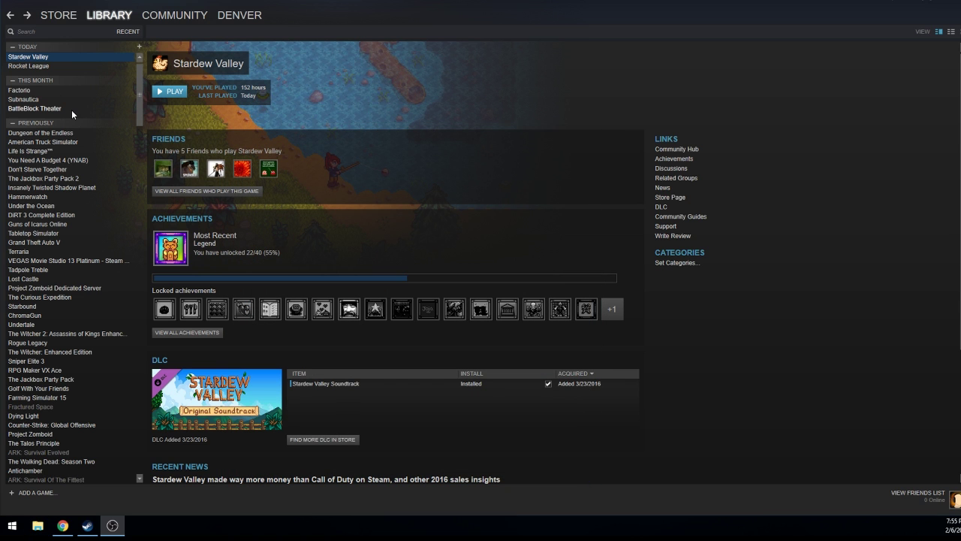
- Start a Steam backup of Stardew Valley's game files, proceed to the backup destination choice and cancel it
right_click(50, 58)
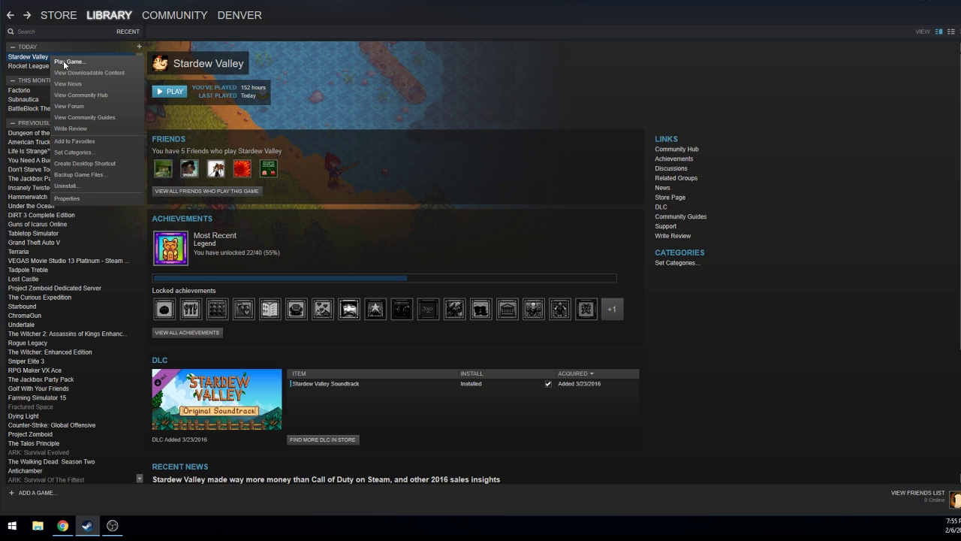
click(48, 60)
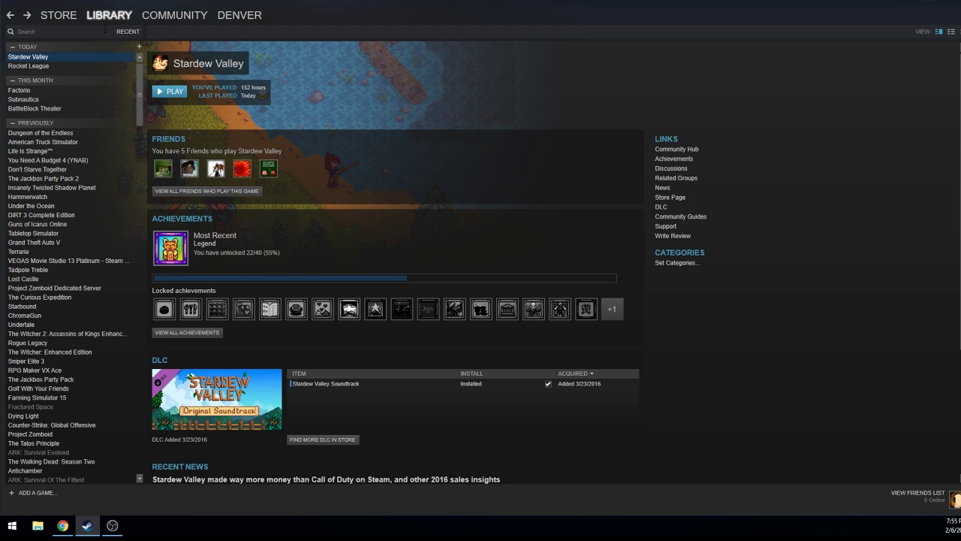
right_click(59, 56)
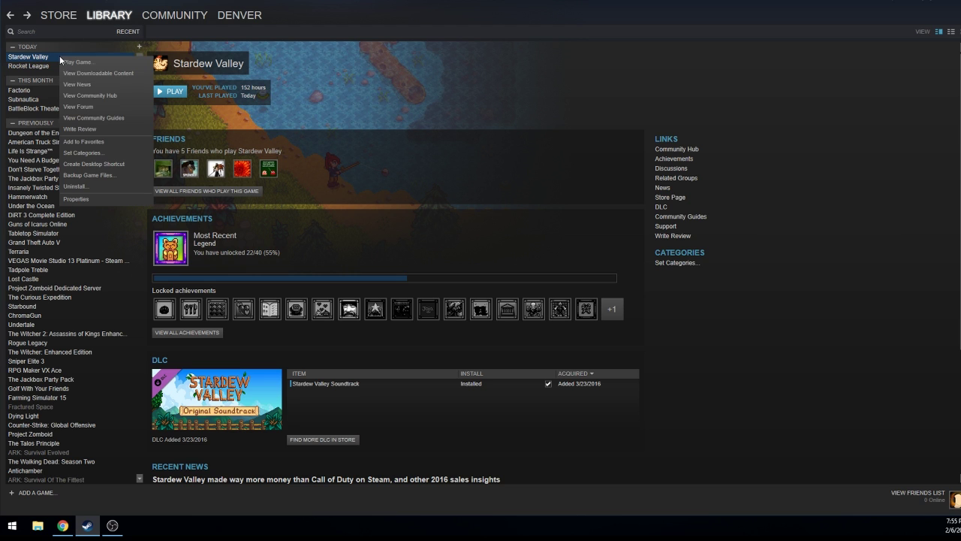
click(98, 173)
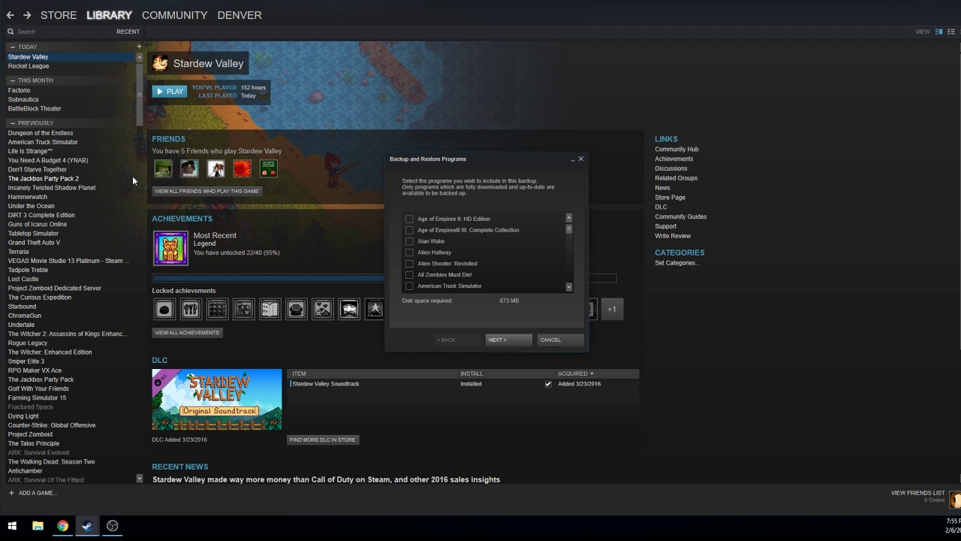
drag(570, 228, 569, 270)
scroll(473, 260, up, 3)
click(473, 261)
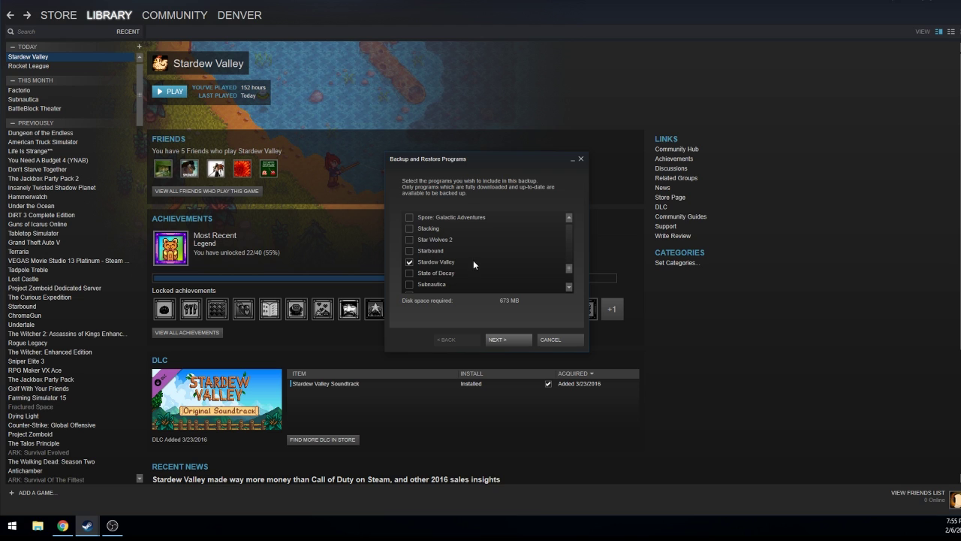
click(411, 263)
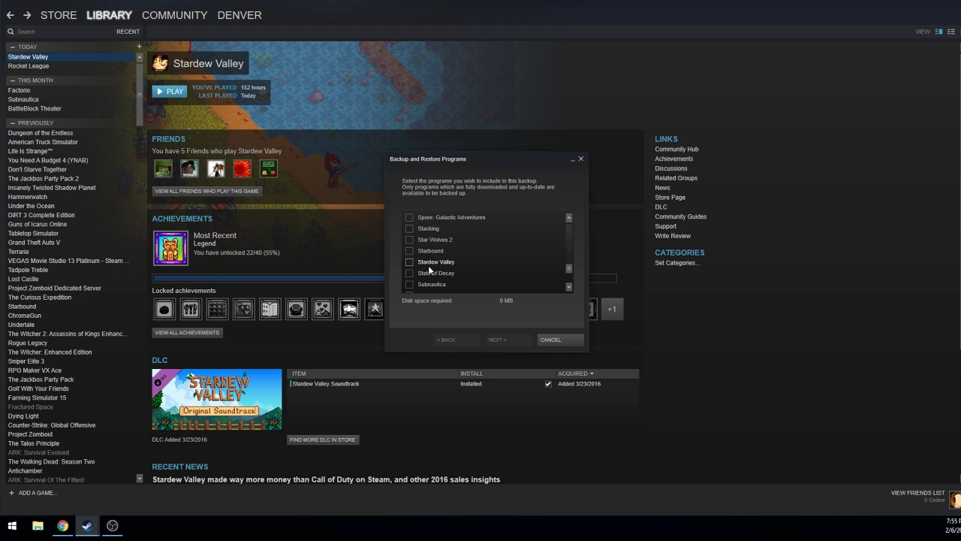
click(412, 263)
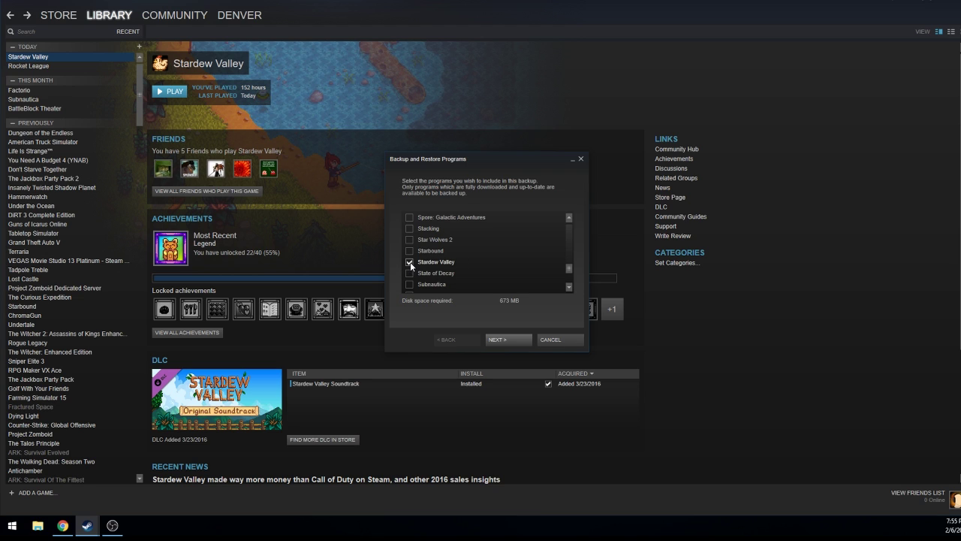
click(513, 338)
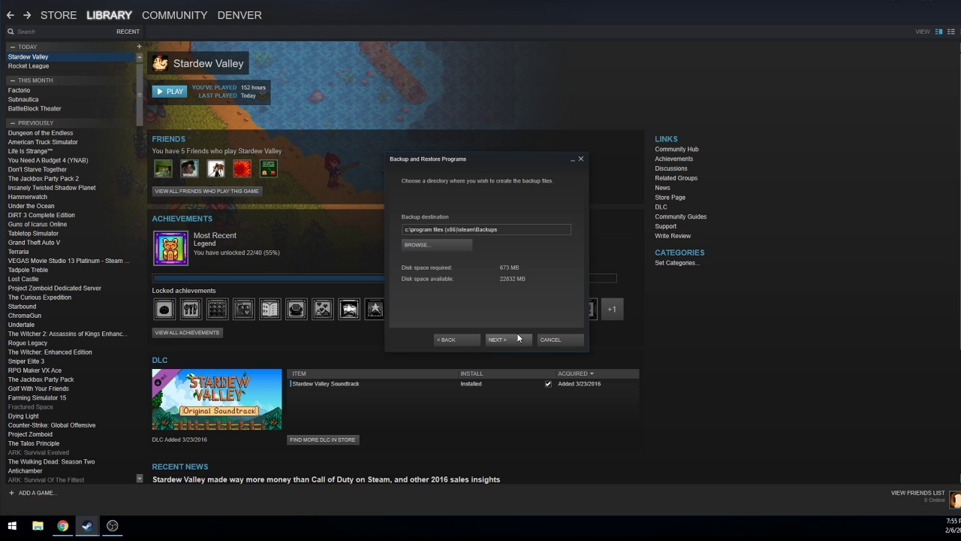
click(567, 342)
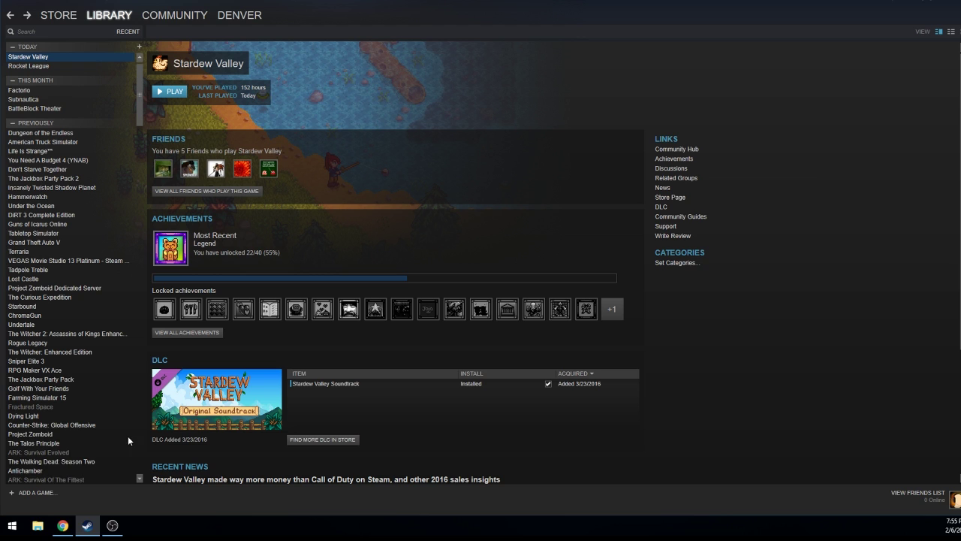
- Switch to Chrome, search Google for "smapi" and open the SMAPI releases page on GitHub
click(63, 526)
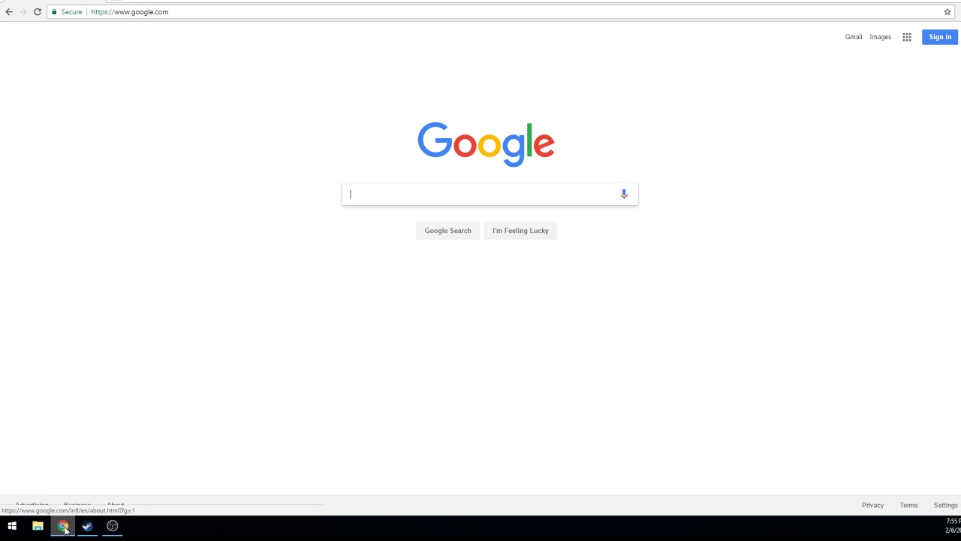
right_click(298, 160)
click(232, 141)
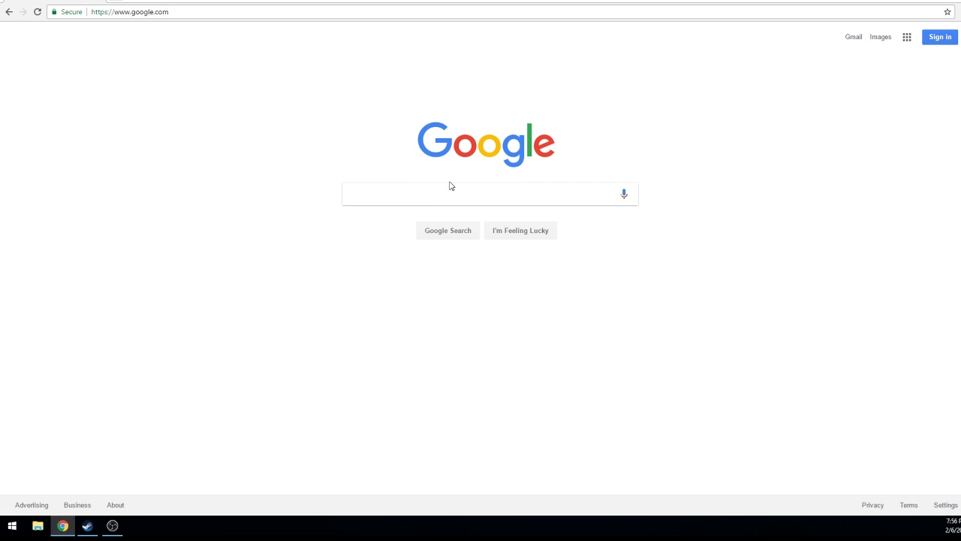
click(360, 193)
text(smapi)
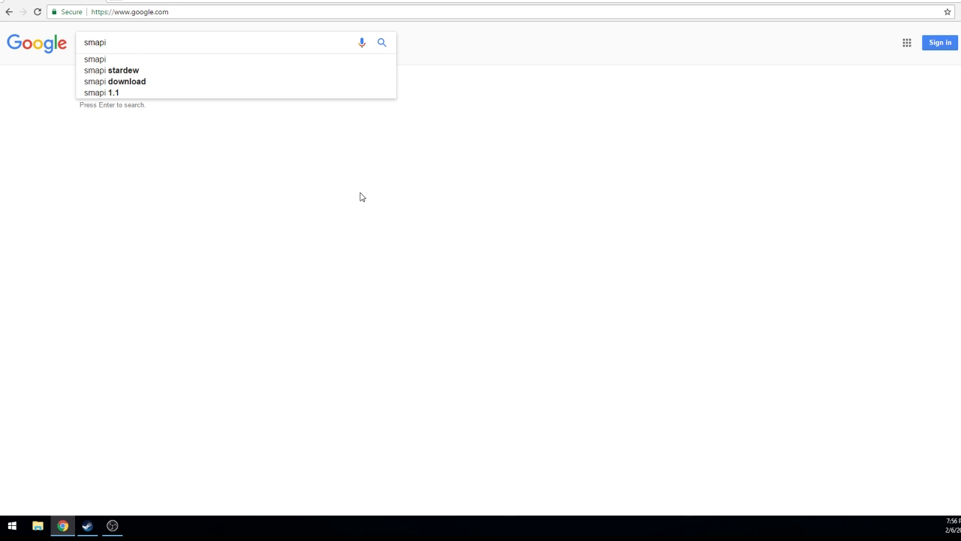
key(Return)
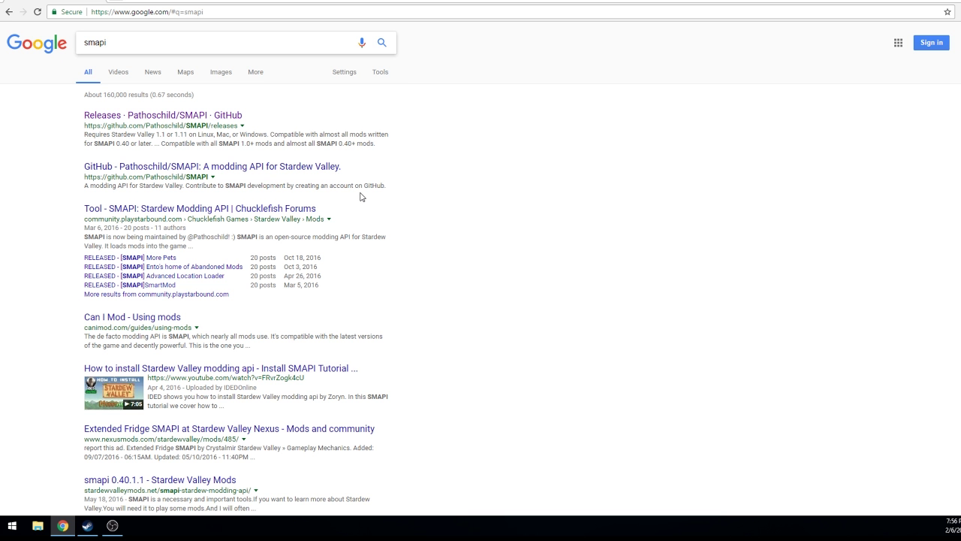
click(155, 117)
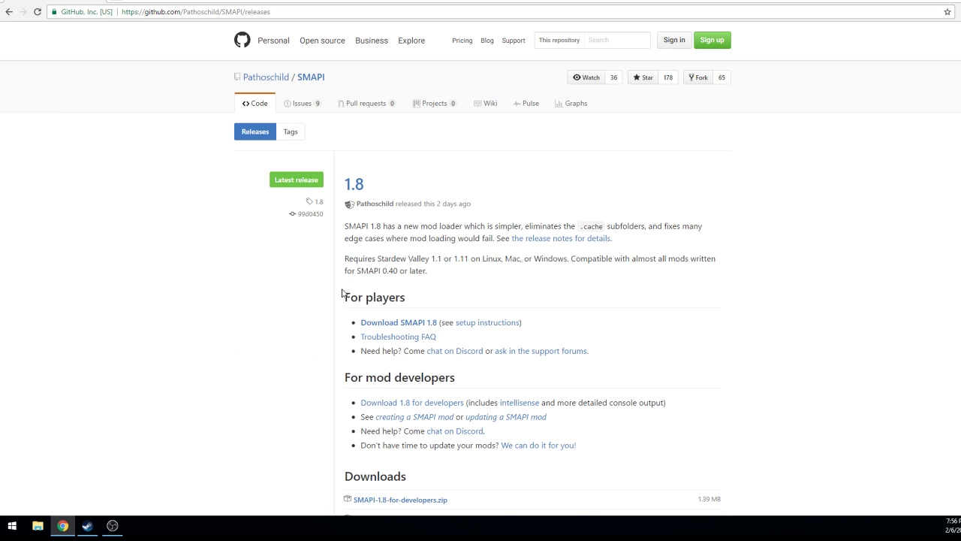
- Download the SMAPI 1.8 version for players and show the downloaded SMAPI-1.8.zip in its folder
drag(343, 302, 411, 302)
click(402, 299)
click(402, 323)
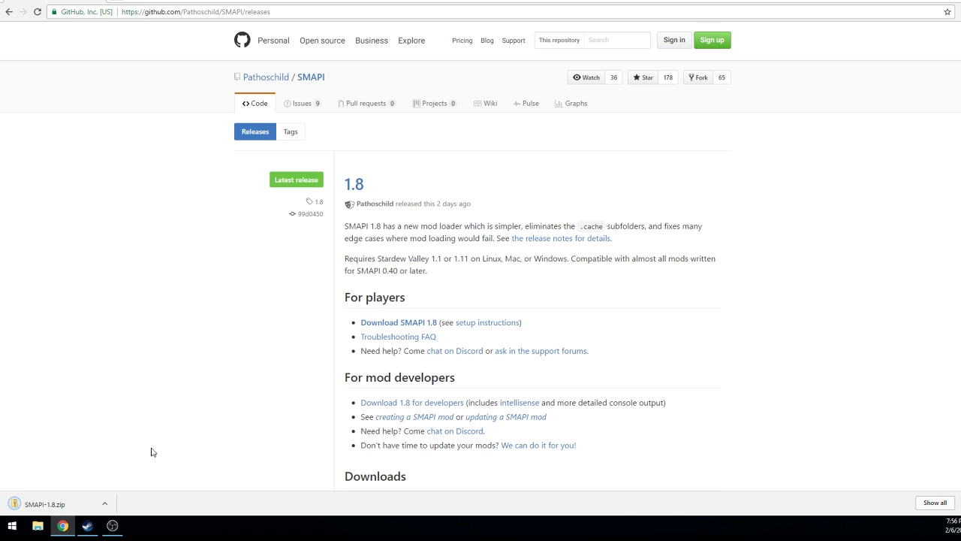
click(105, 505)
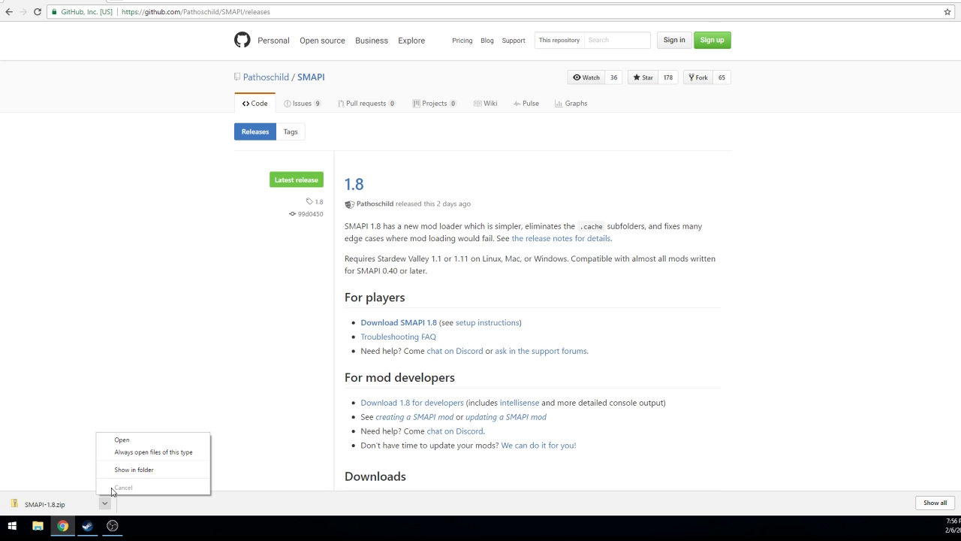
click(135, 470)
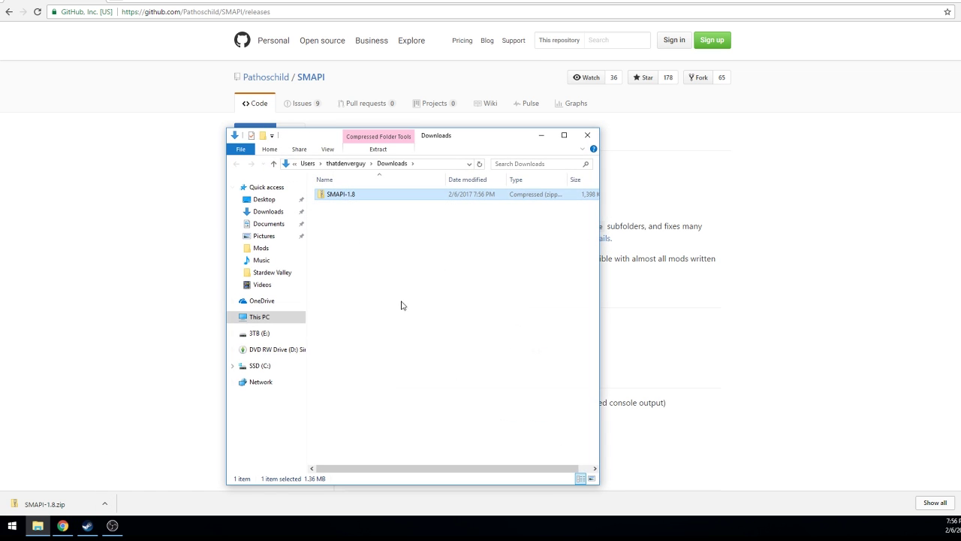
- Extract the SMAPI-1.8 zip file to the proposed SMAPI-1.8 folder in Downloads and close the extracted folder's new window
drag(478, 138, 333, 126)
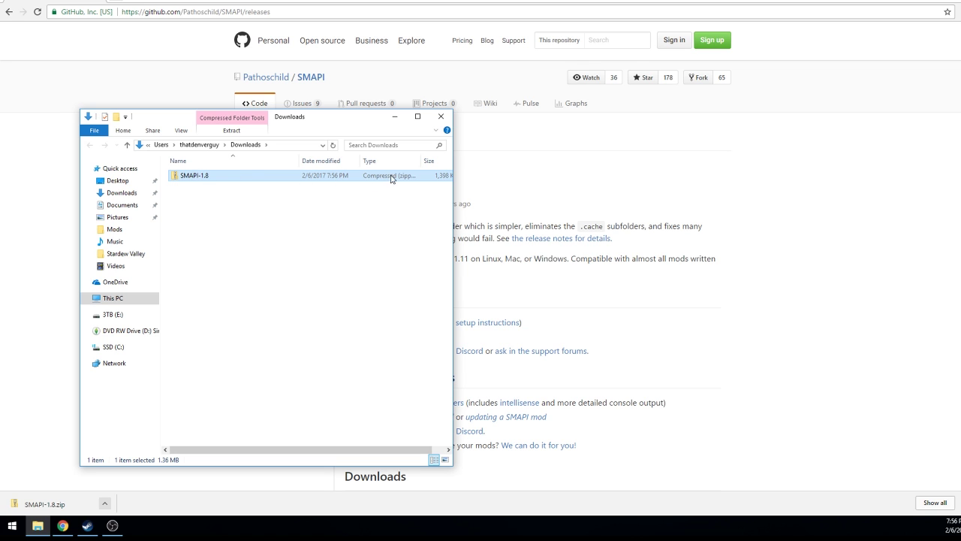
right_click(218, 178)
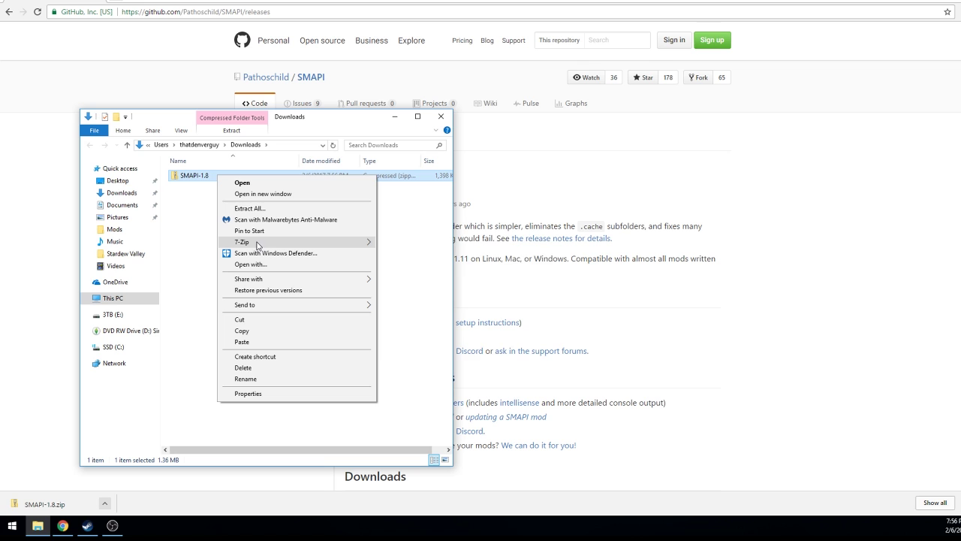
mouse_move(256, 242)
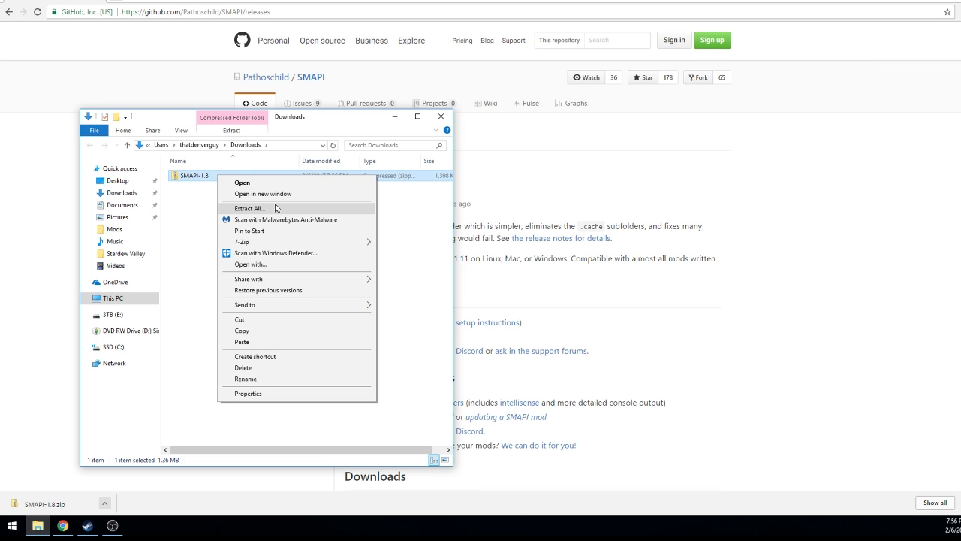
click(275, 208)
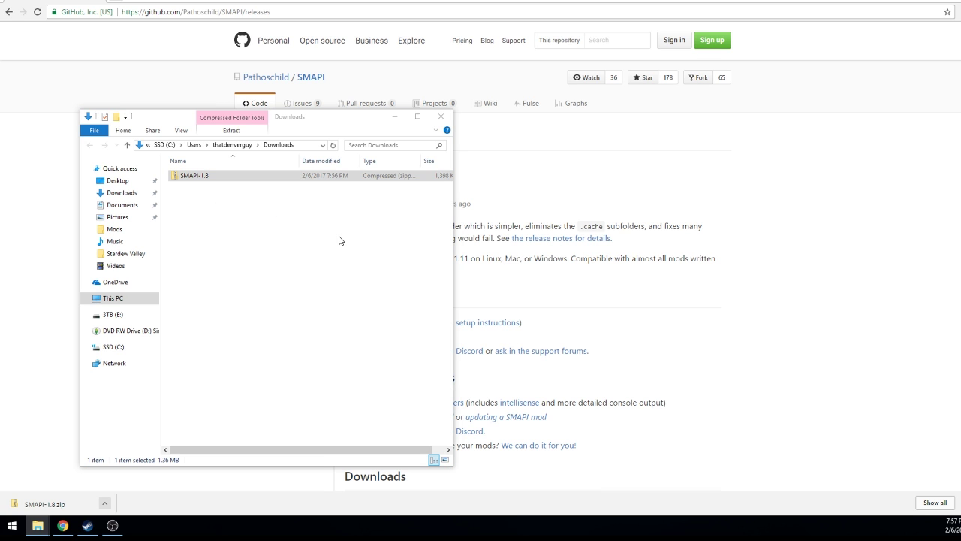
drag(748, 197, 386, 217)
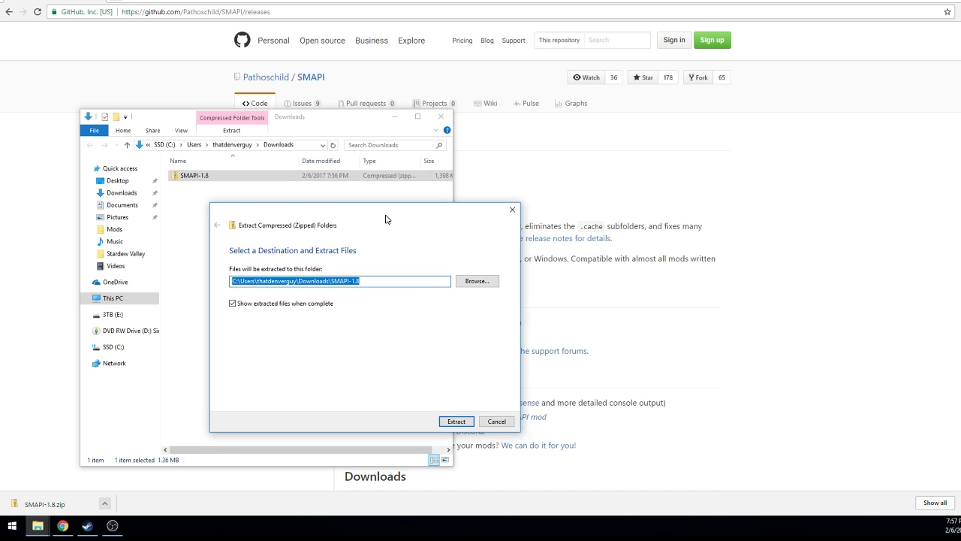
click(310, 283)
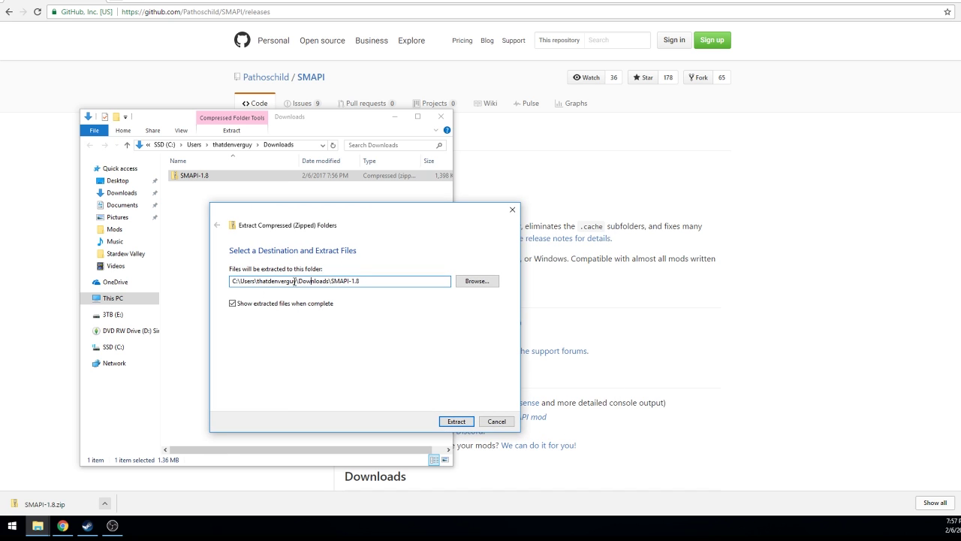
click(460, 420)
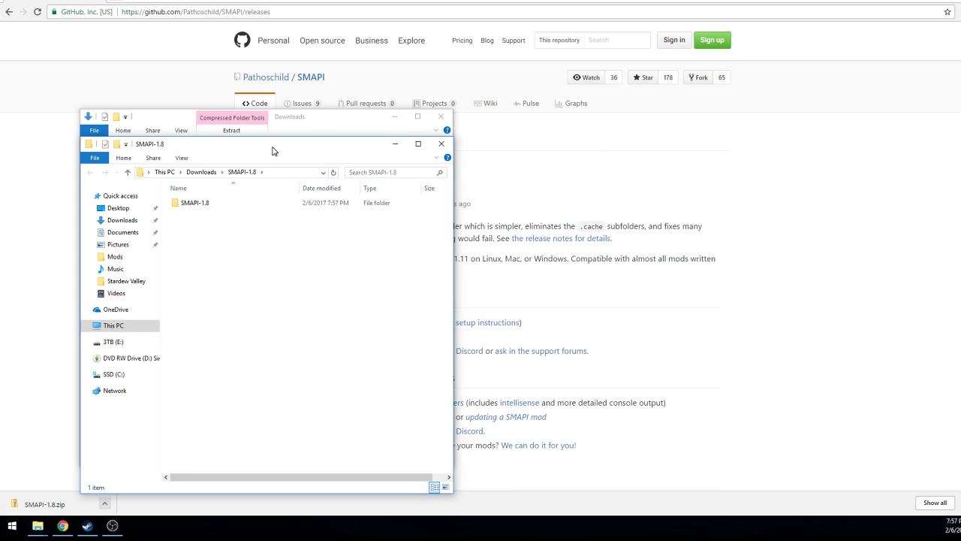
drag(288, 150, 343, 137)
click(492, 130)
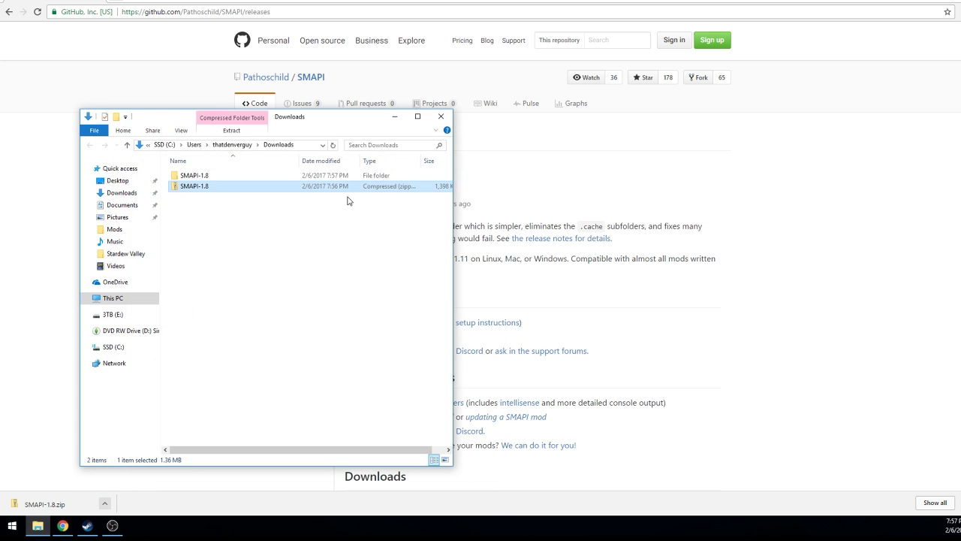
- Open the extracted SMAPI-1.8 folder in Downloads and the SMAPI-1.8 folder nested inside it
click(190, 176)
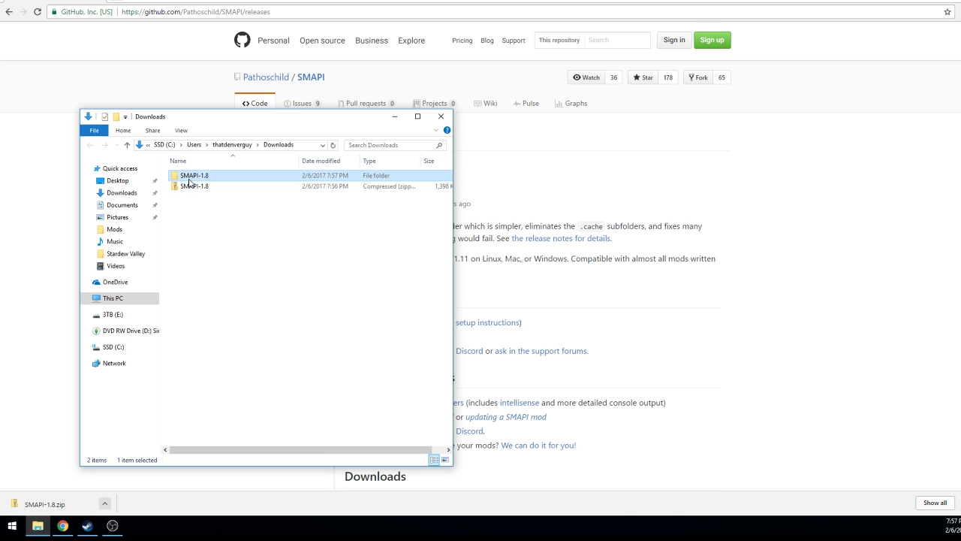
right_click(191, 186)
click(194, 179)
click(202, 177)
double_click(203, 177)
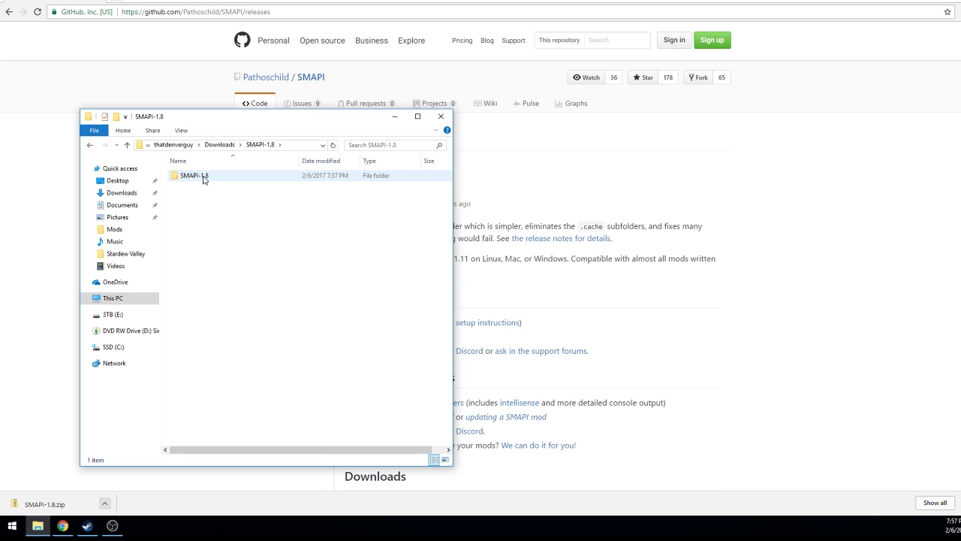
double_click(200, 176)
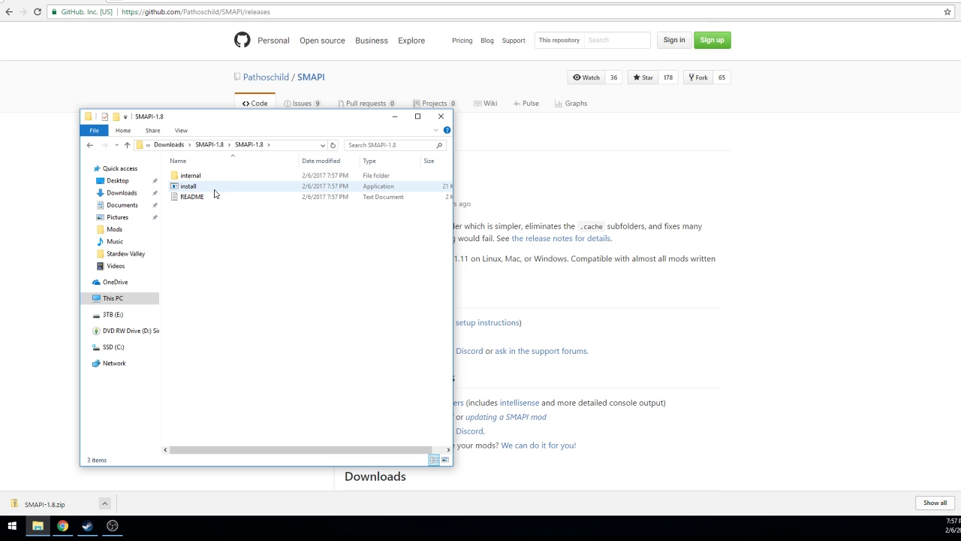
- Try to install SMAPI with the install application, look over its game directory prompt and close the console window
double_click(216, 189)
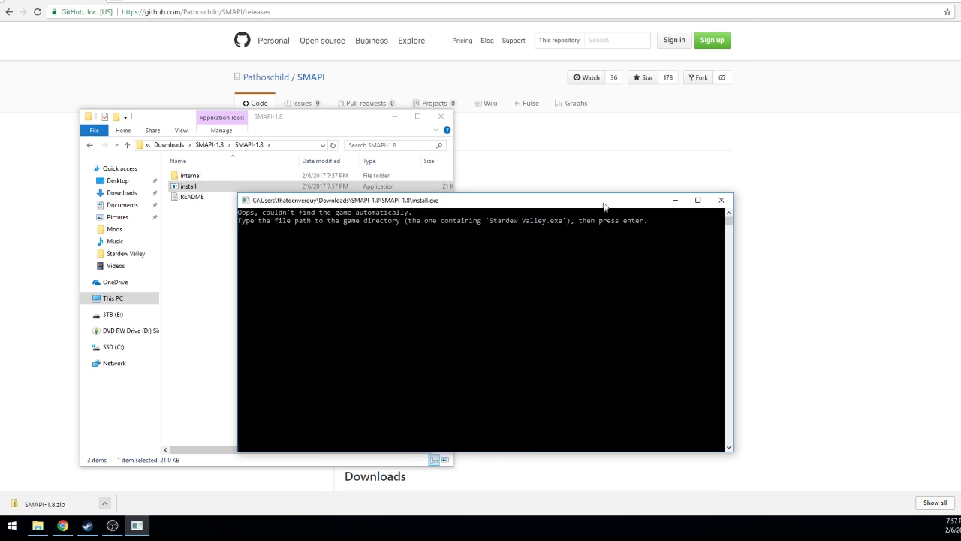
drag(603, 208, 535, 206)
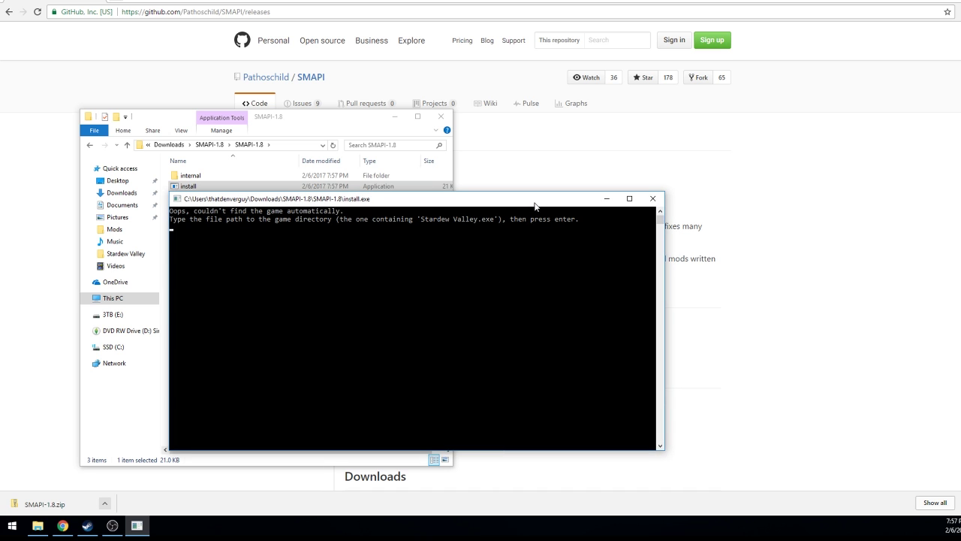
drag(535, 205, 530, 205)
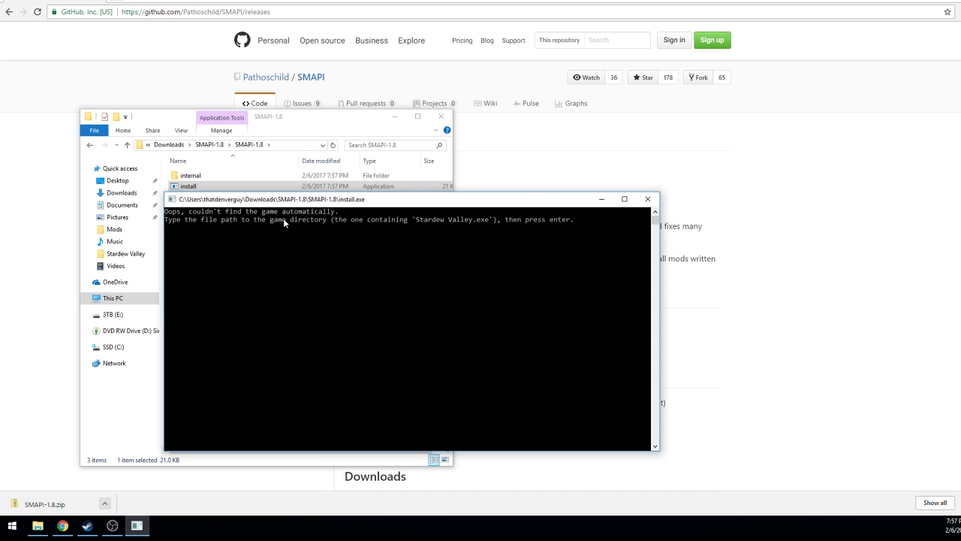
drag(255, 220, 418, 219)
click(479, 219)
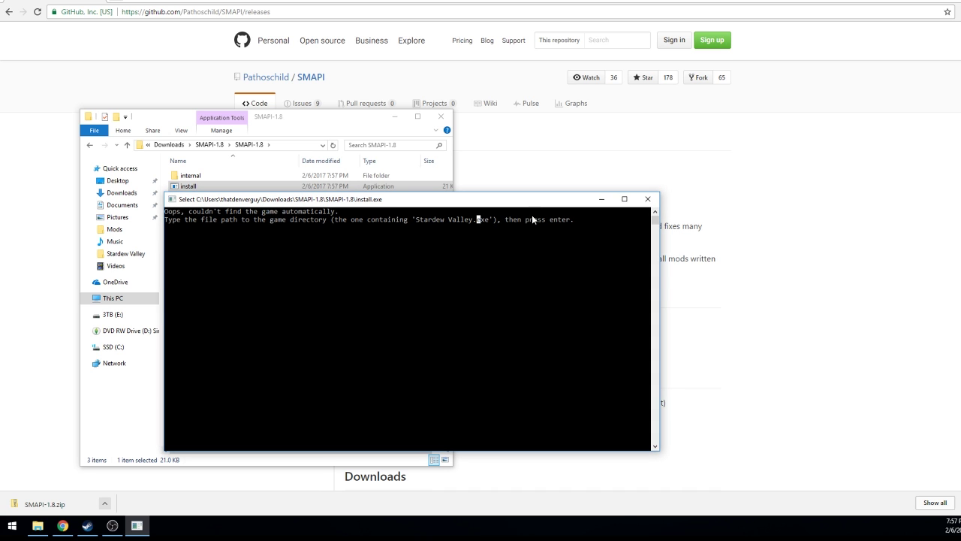
click(648, 200)
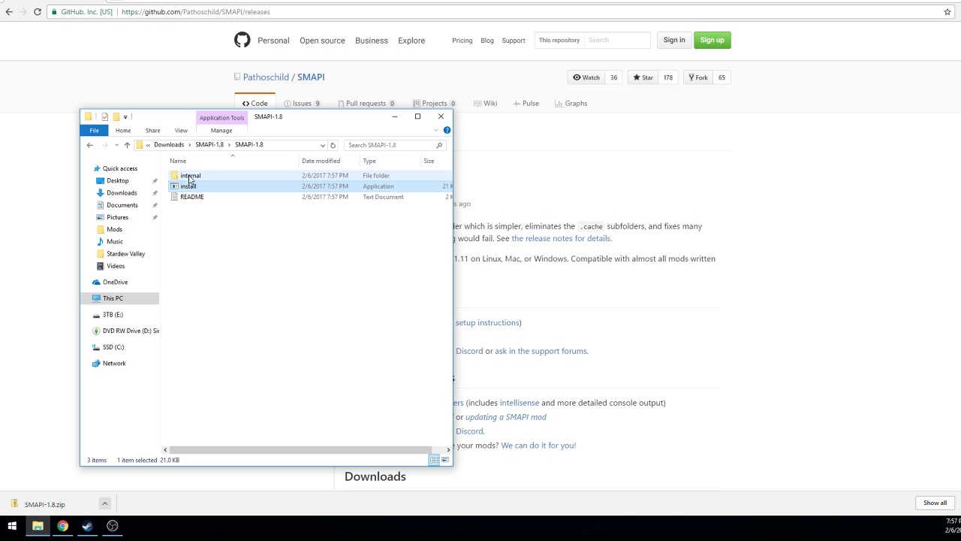
- Open the Windows folder inside SMAPI's internal folder to reach the files for manual installation
double_click(188, 177)
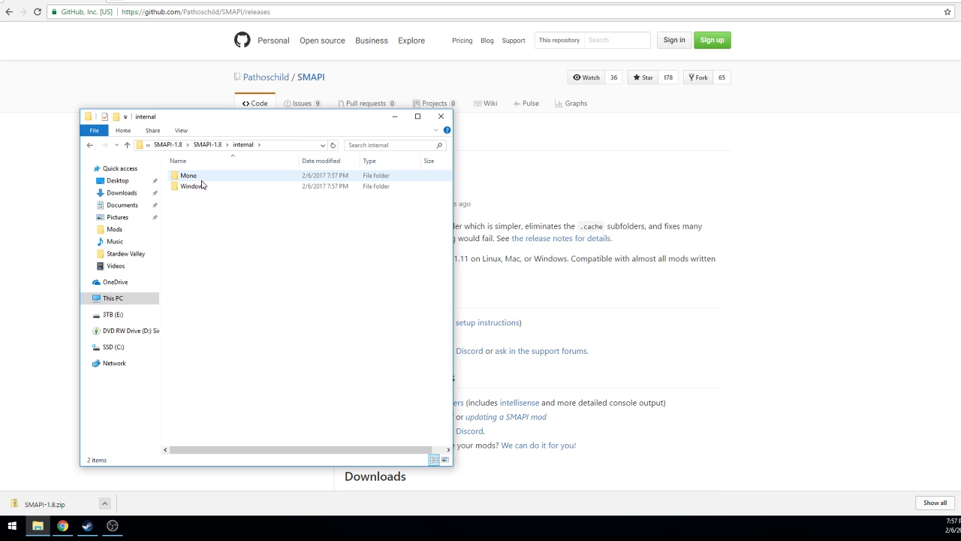
double_click(202, 185)
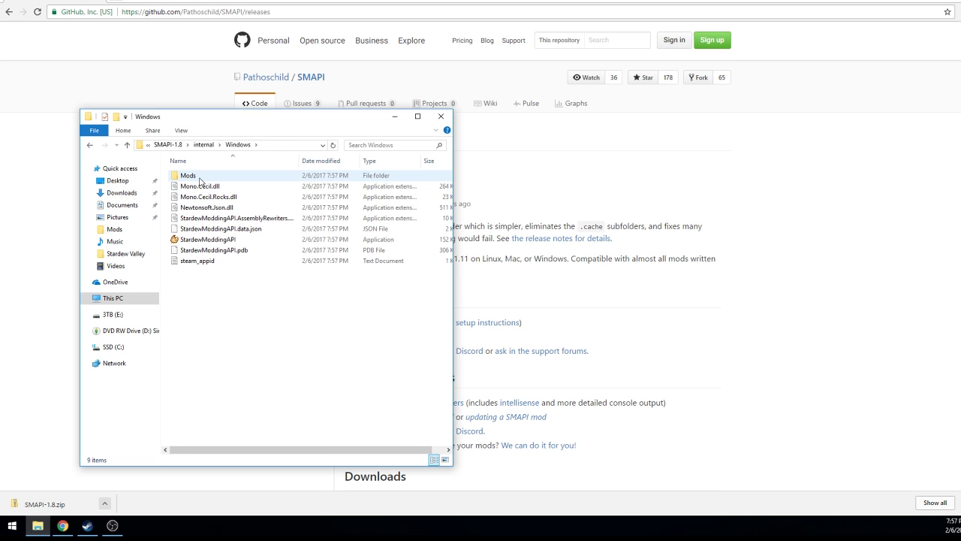
click(199, 178)
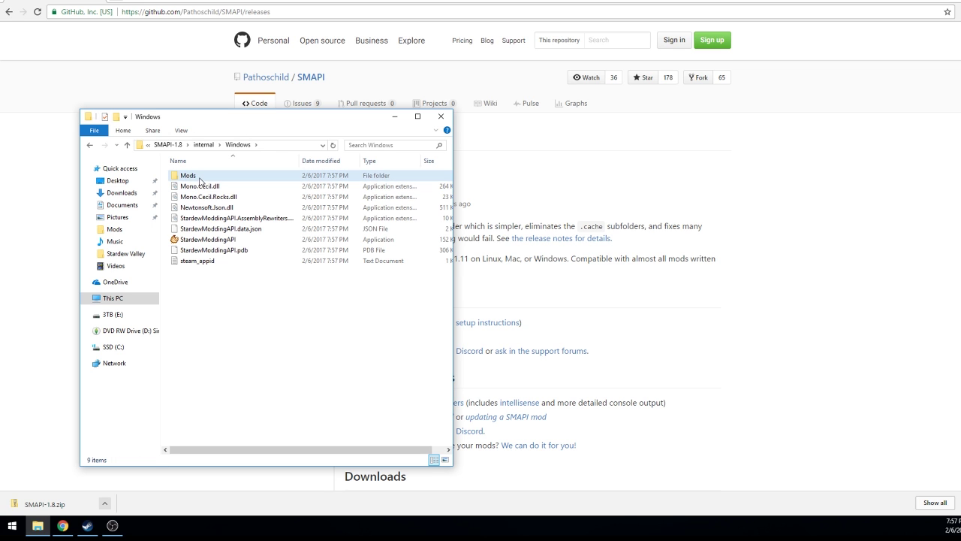
shift+click(199, 260)
click(196, 178)
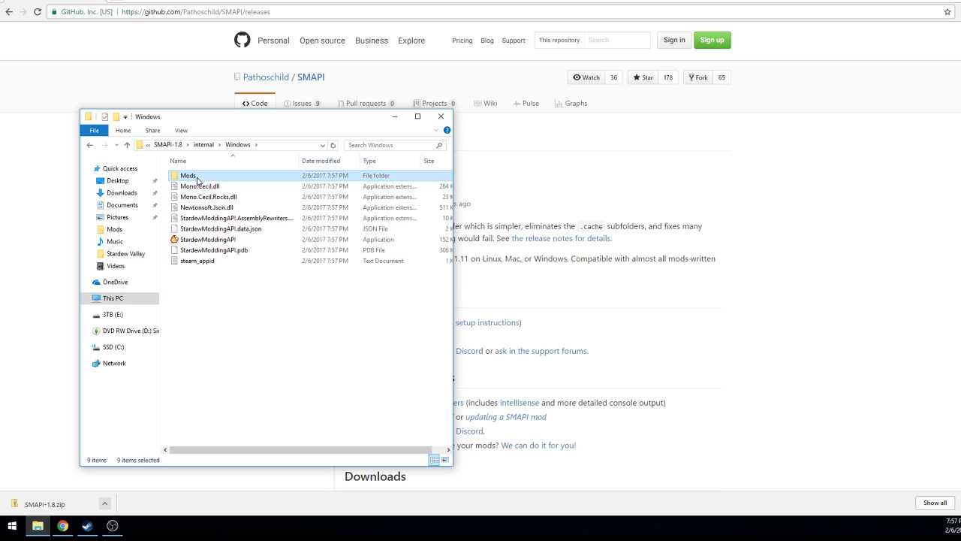
click(244, 311)
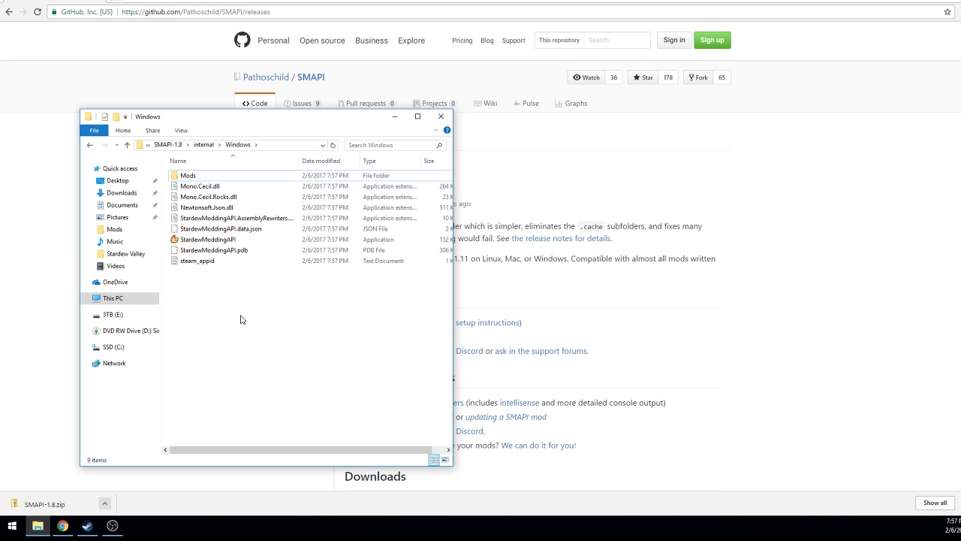
- Switch to Steam and browse Stardew Valley's local files from the game's properties
click(88, 525)
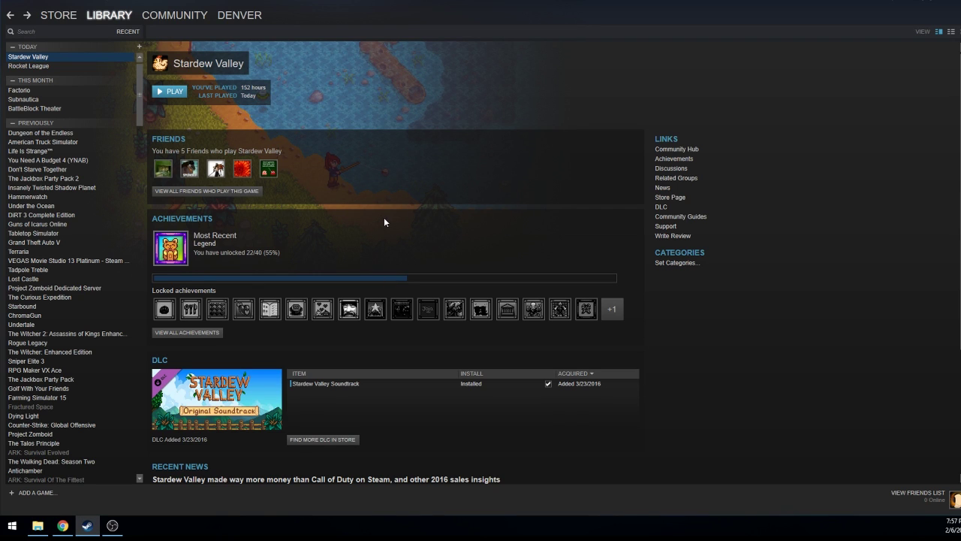
right_click(33, 57)
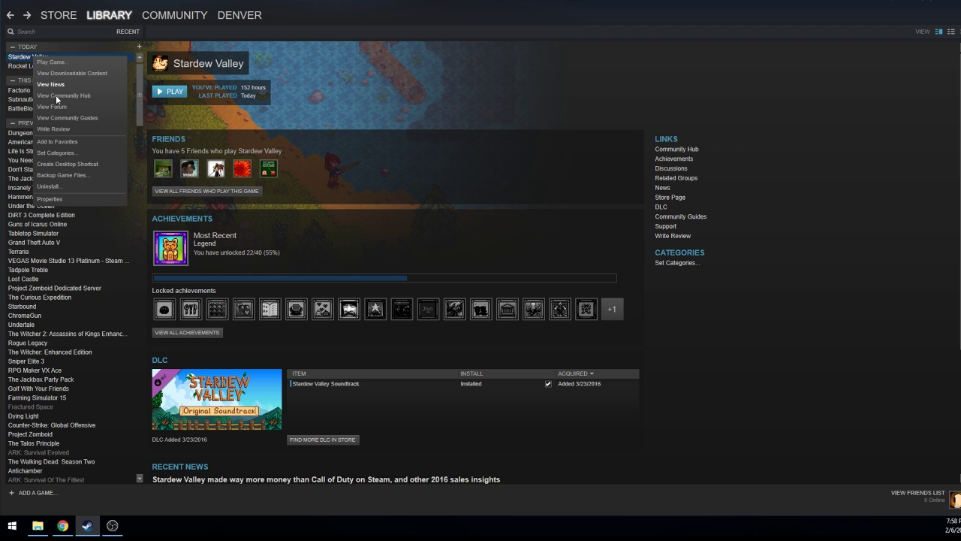
click(49, 199)
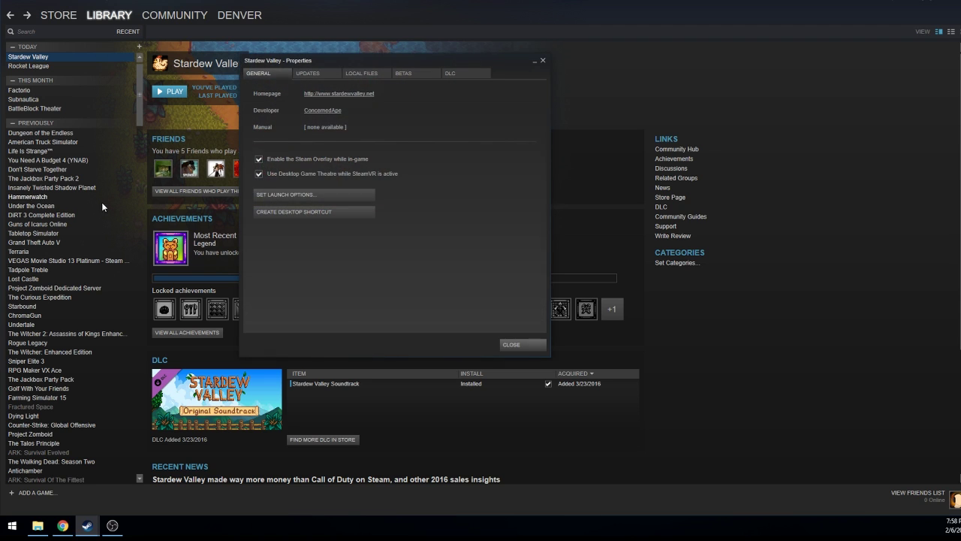
click(367, 72)
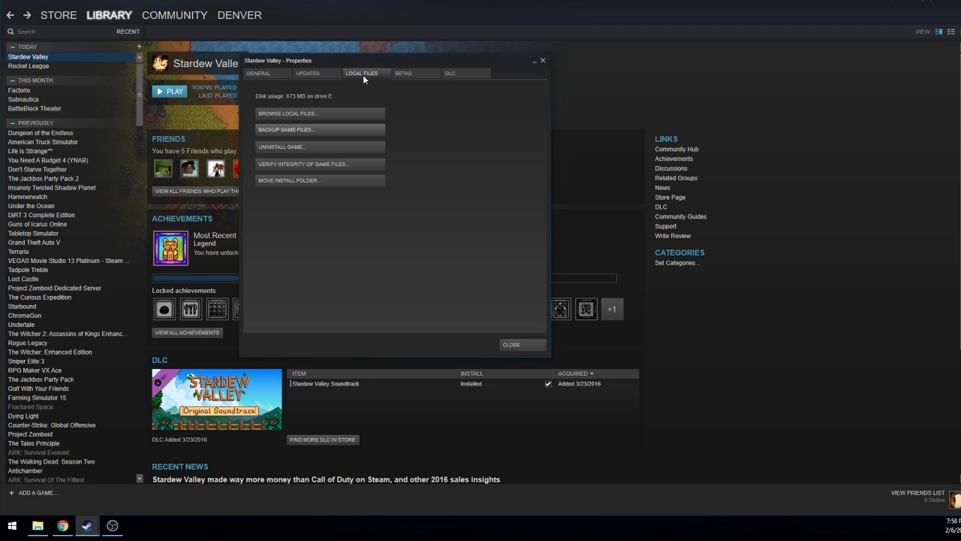
click(330, 113)
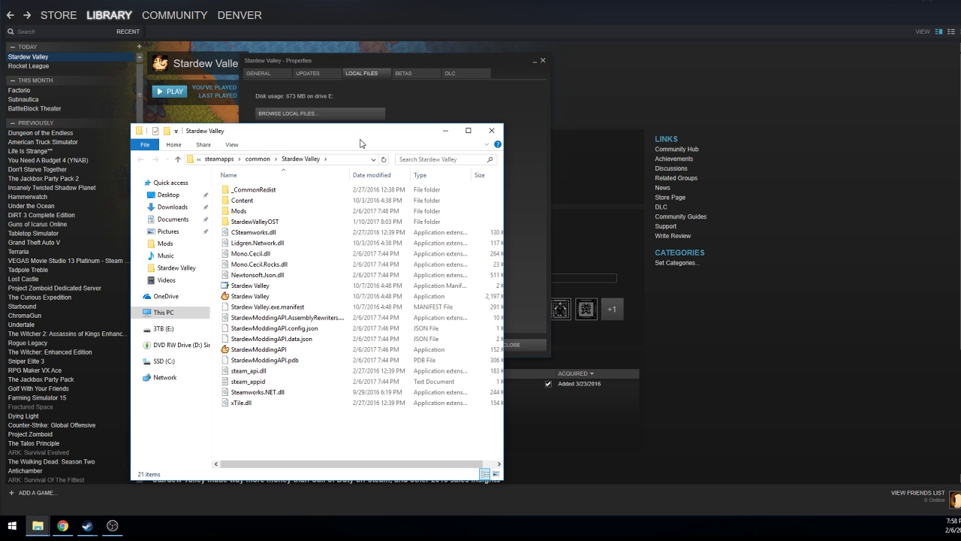
- Arrange the Stardew Valley game folder and the SMAPI Windows folder side by side
drag(384, 138, 730, 72)
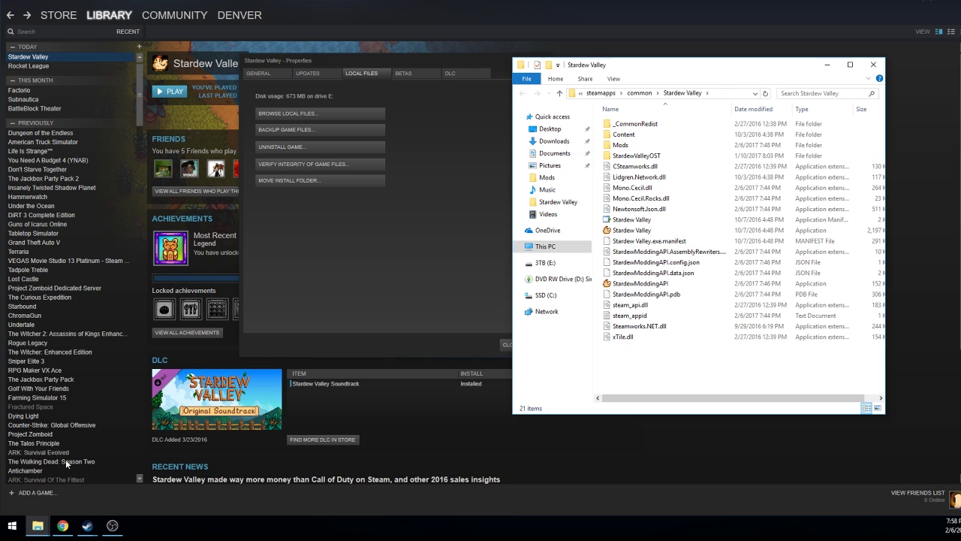
click(38, 529)
click(37, 489)
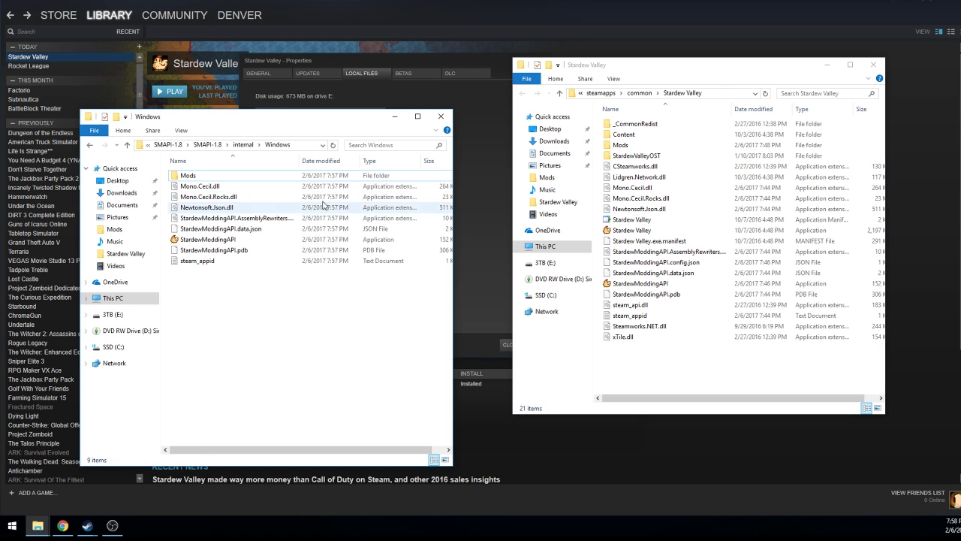
drag(315, 121, 317, 70)
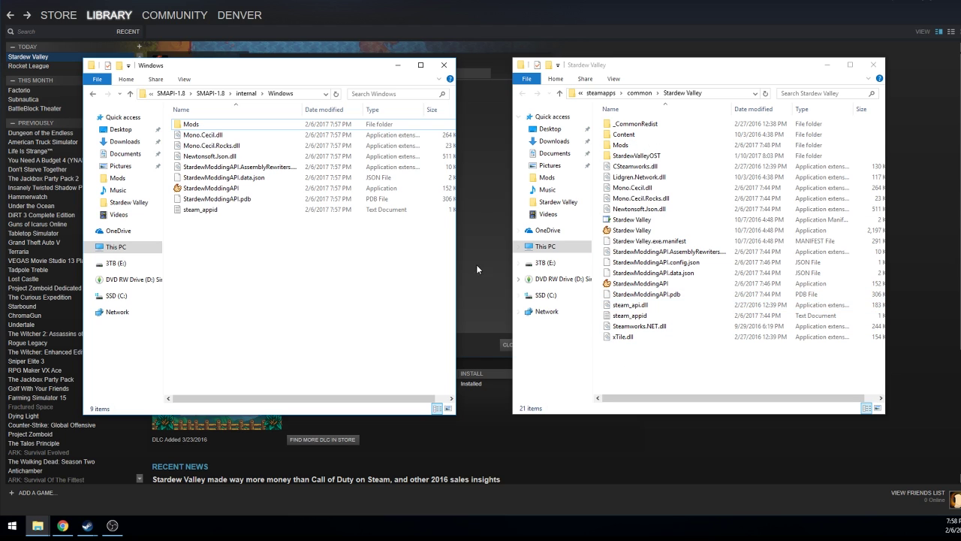
drag(209, 129, 255, 244)
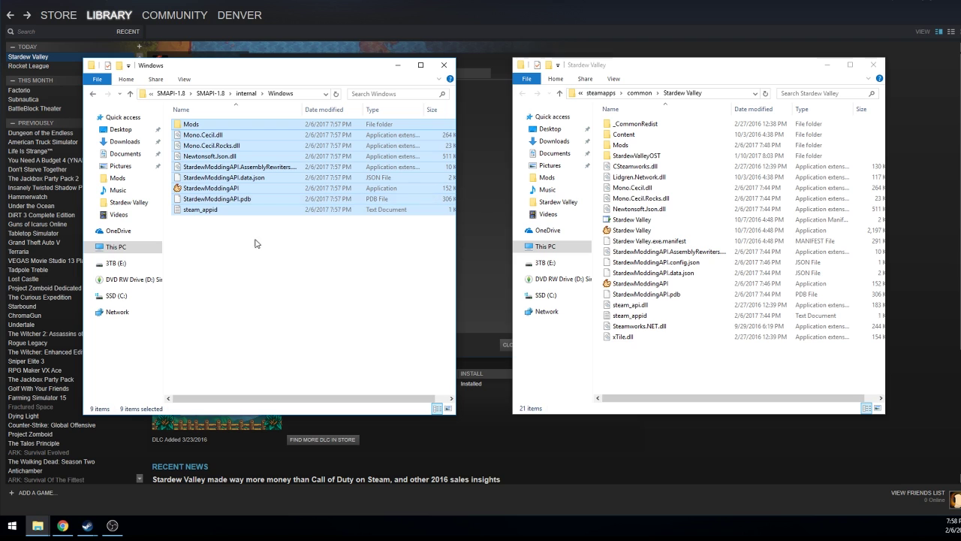
click(215, 211)
key(Home)
key(Down)
key(Down)
key(Down)
key(Down)
key(Down)
key(Down)
key(Down)
key(Down)
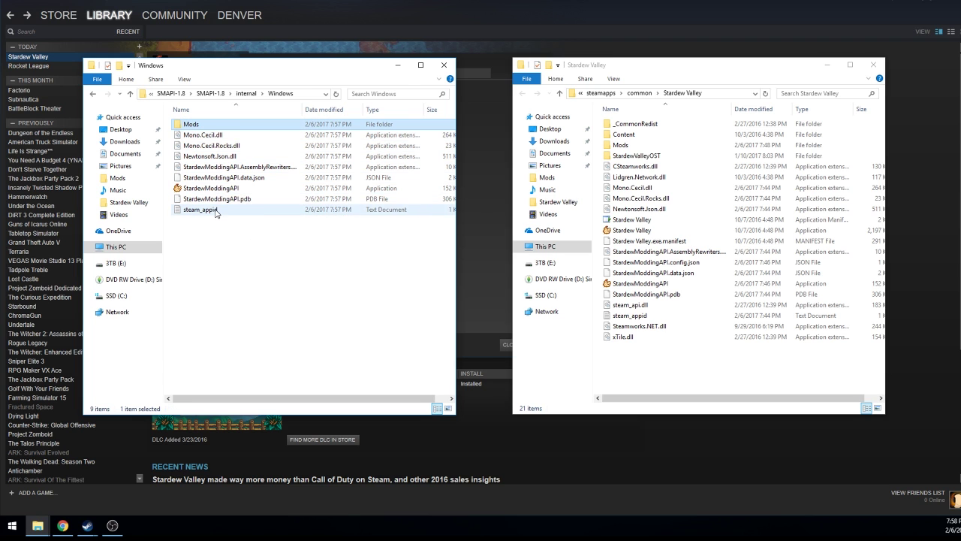
key(ctrl+a)
right_click(226, 157)
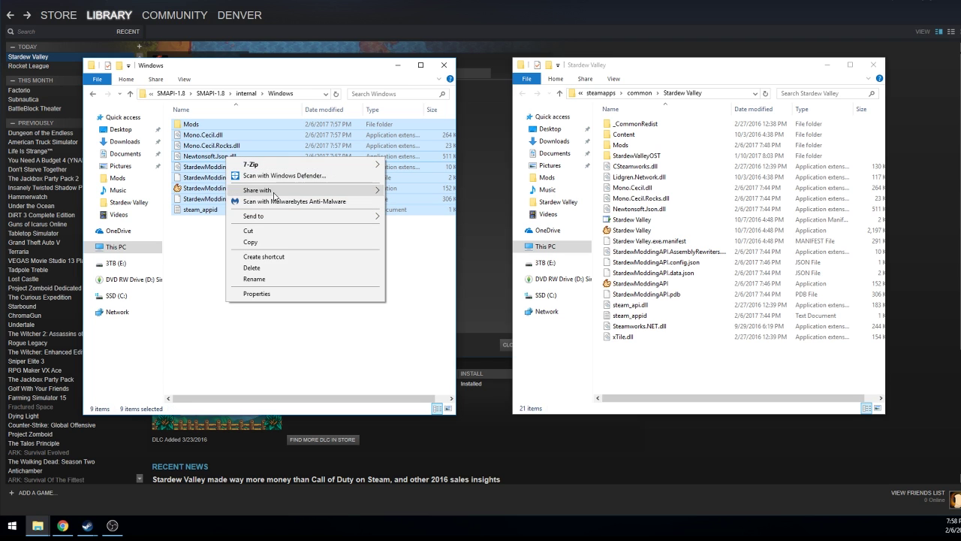
right_click(661, 359)
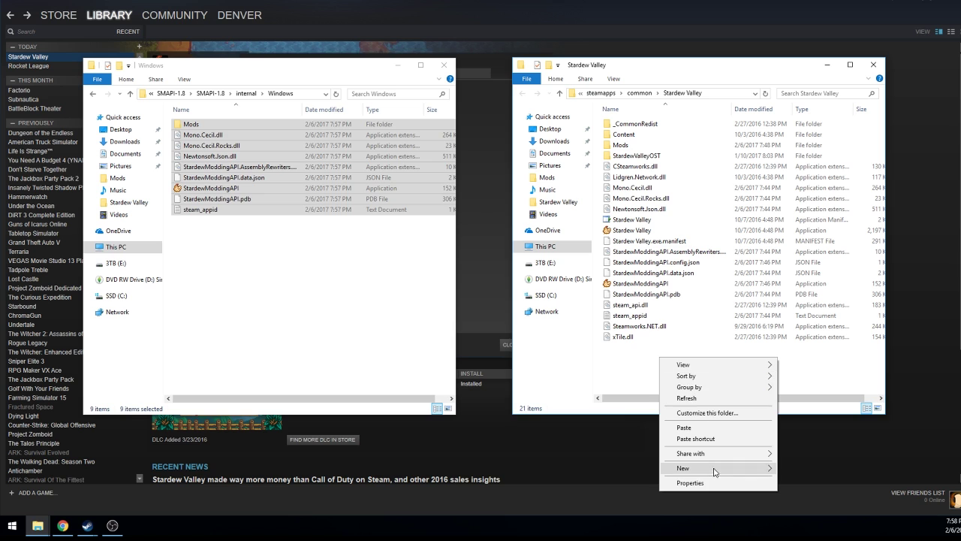
click(257, 225)
- Copy everything in the SMAPI Windows folder into the Stardew Valley game folder, replacing the files with the same names
click(201, 124)
key(ctrl+a)
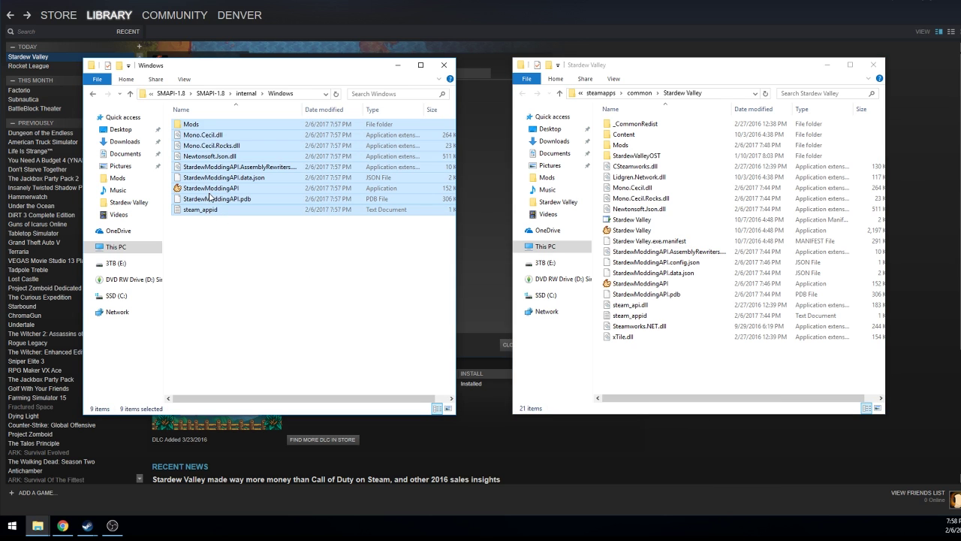
drag(200, 124, 629, 347)
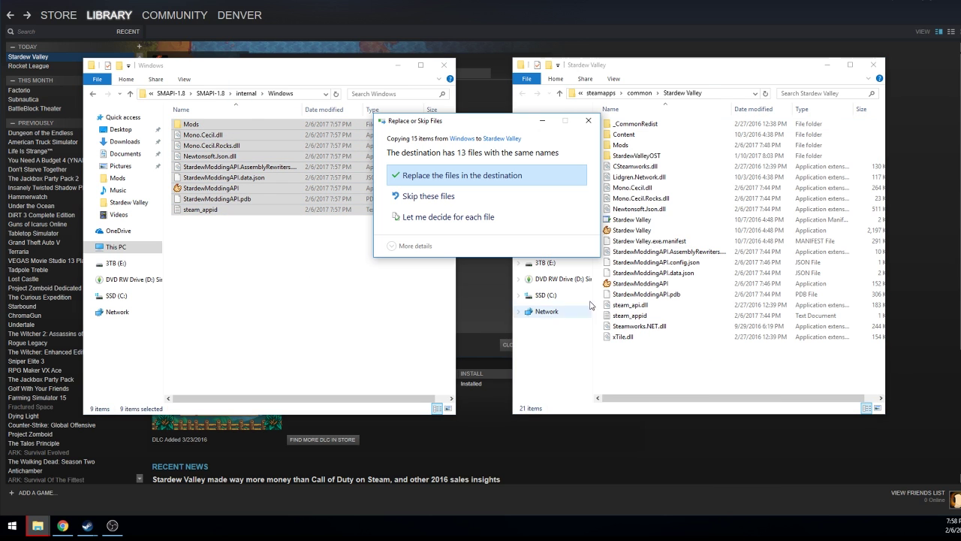
click(449, 175)
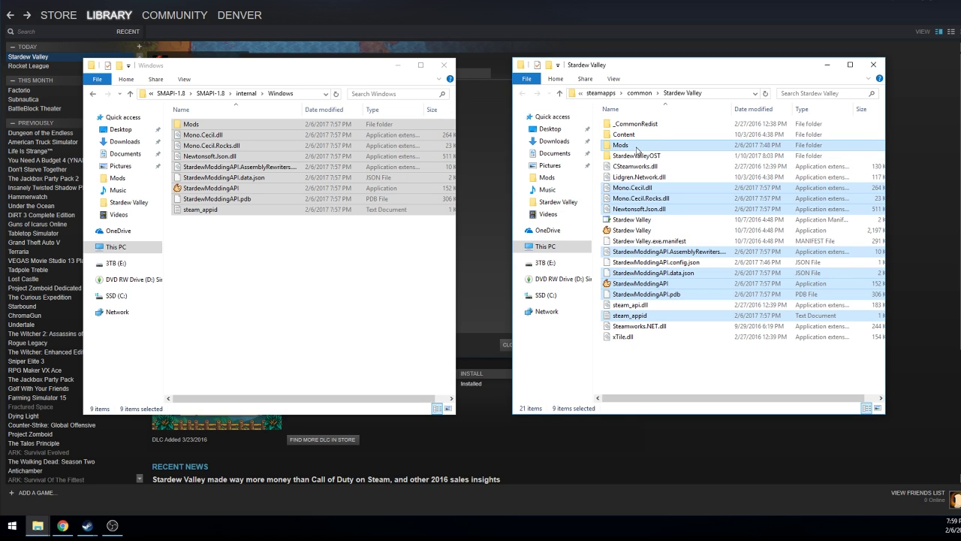
click(634, 180)
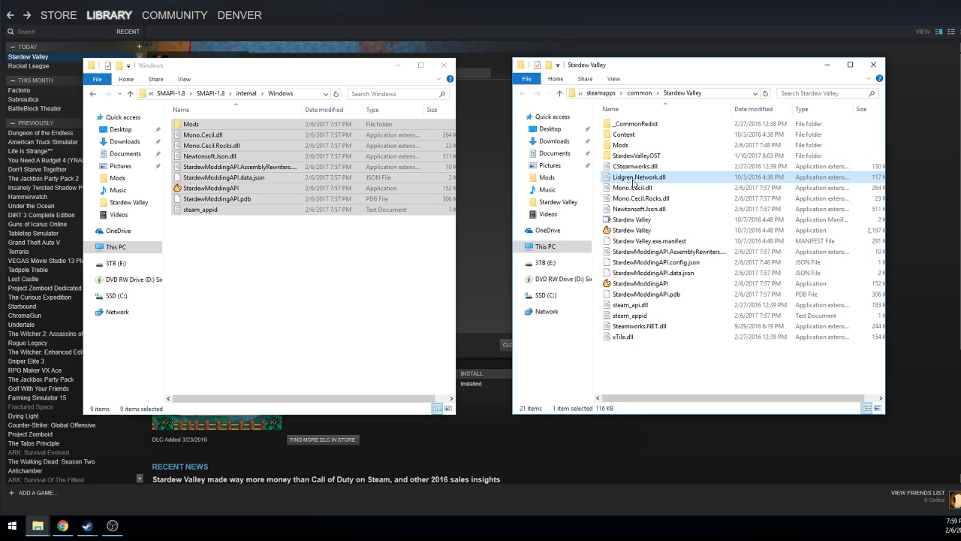
click(661, 230)
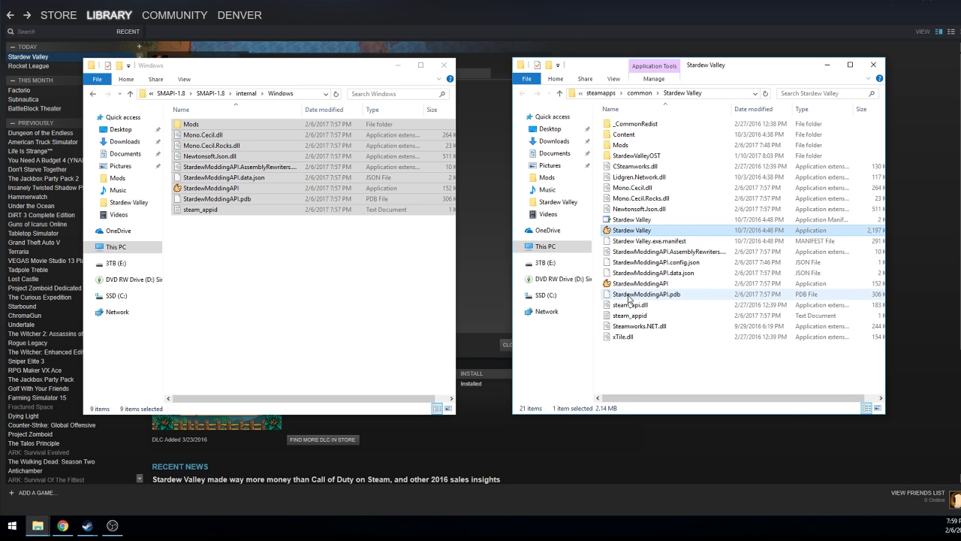
right_click(636, 283)
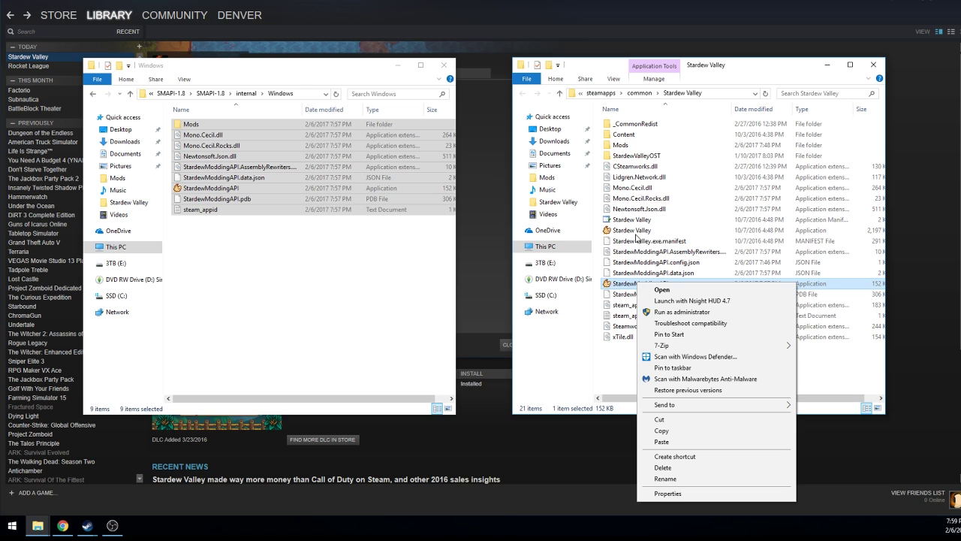
click(636, 232)
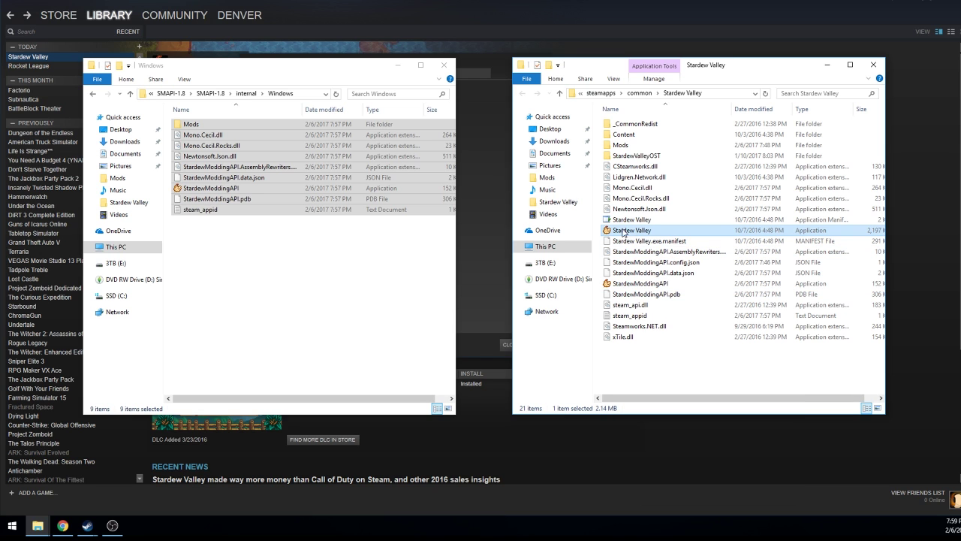
right_click(644, 229)
click(641, 235)
drag(320, 61, 358, 129)
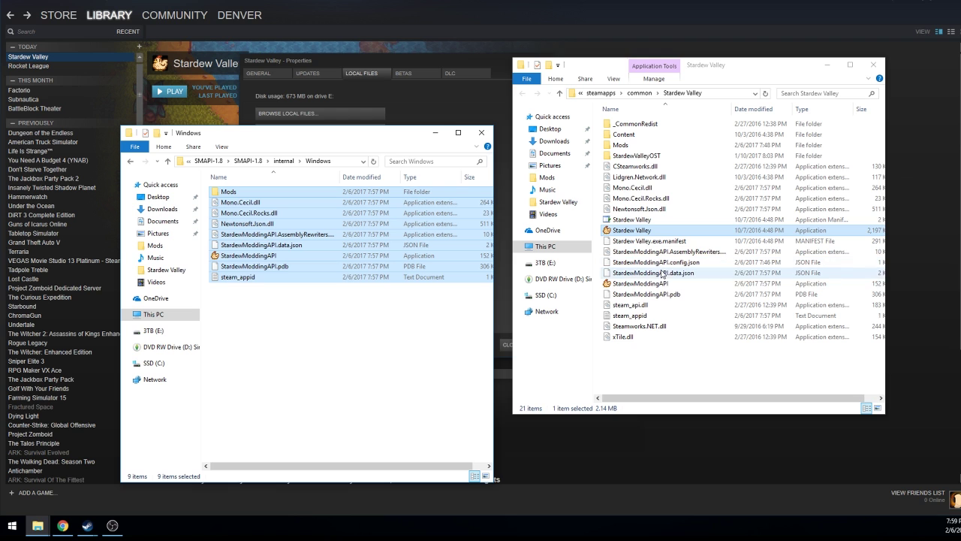
click(629, 285)
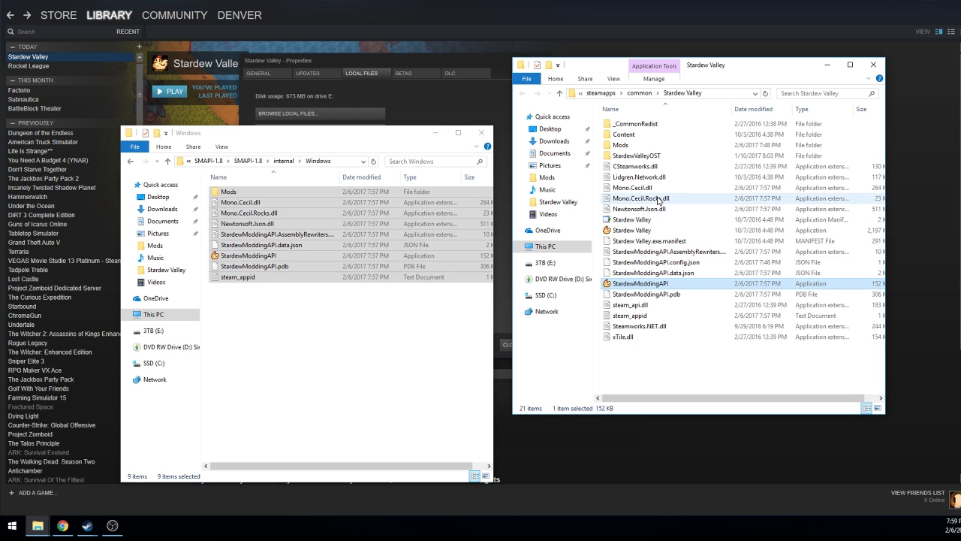
- Delete the BetterMilking mod folder from the game's Mods folder
double_click(631, 145)
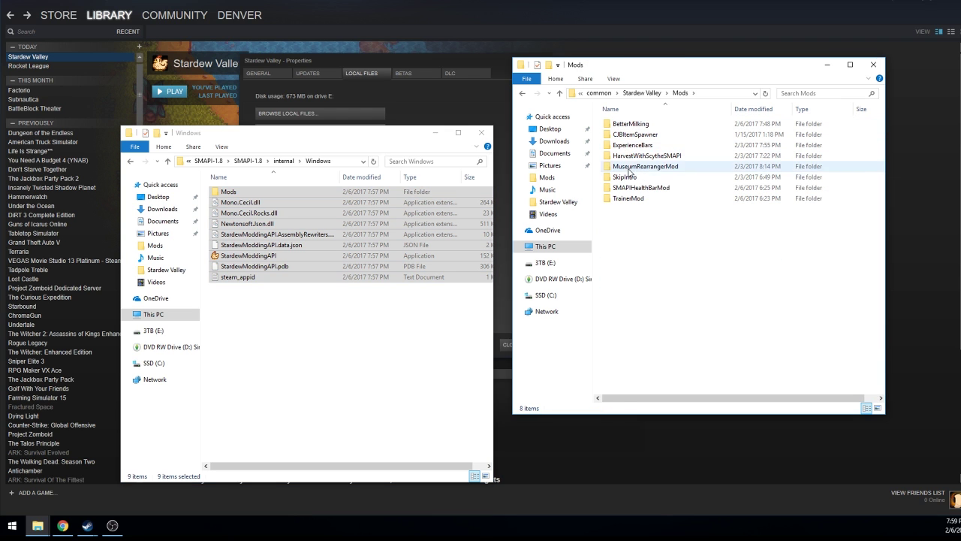
right_click(633, 126)
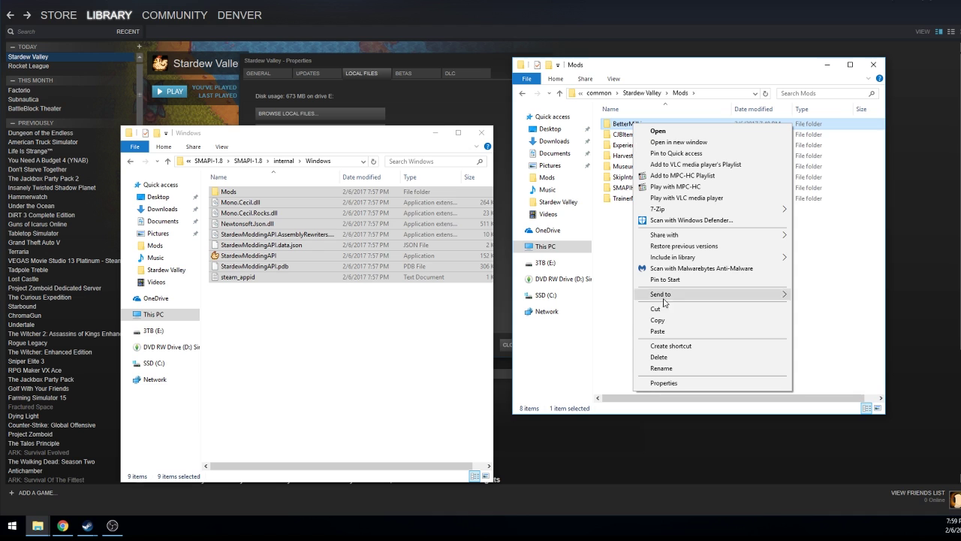
click(661, 357)
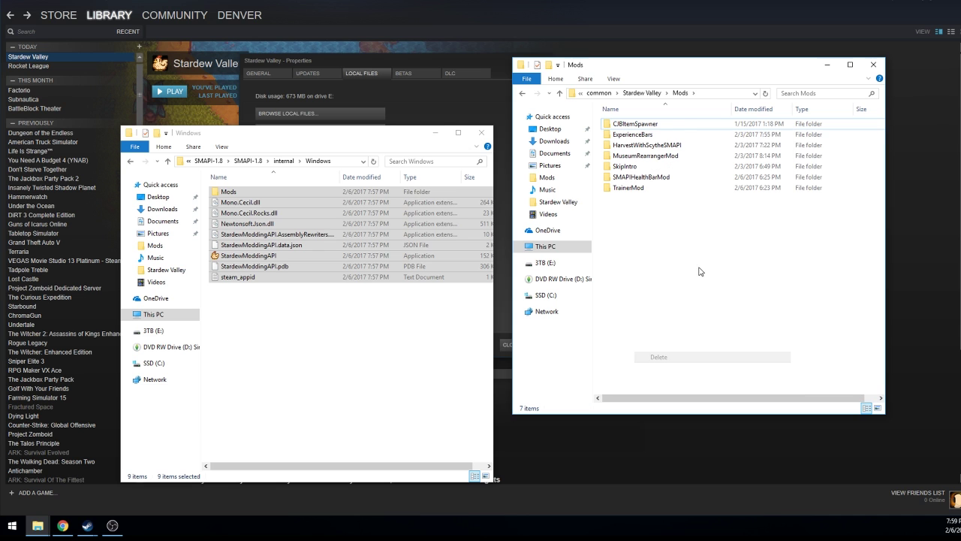
- Return to the Stardew Valley game folder and launch the StardewModdingAPI application
click(522, 93)
click(626, 284)
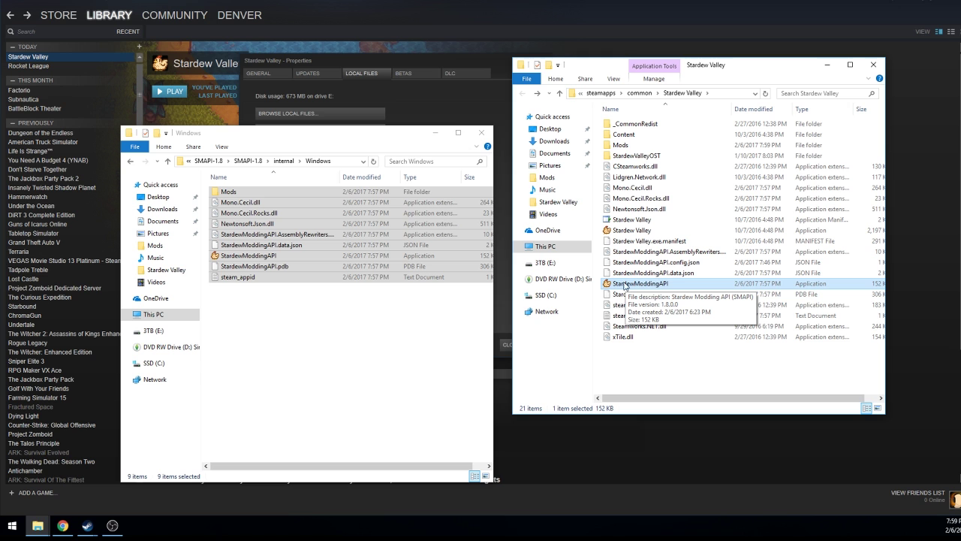
double_click(642, 284)
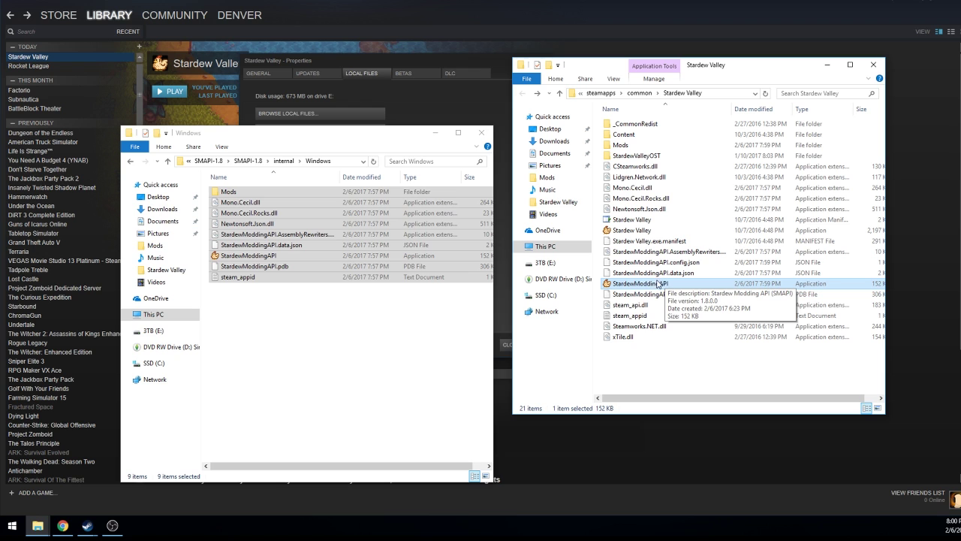
- Create a shortcut to the StardewModdingAPI application in the game folder and select it
right_click(633, 286)
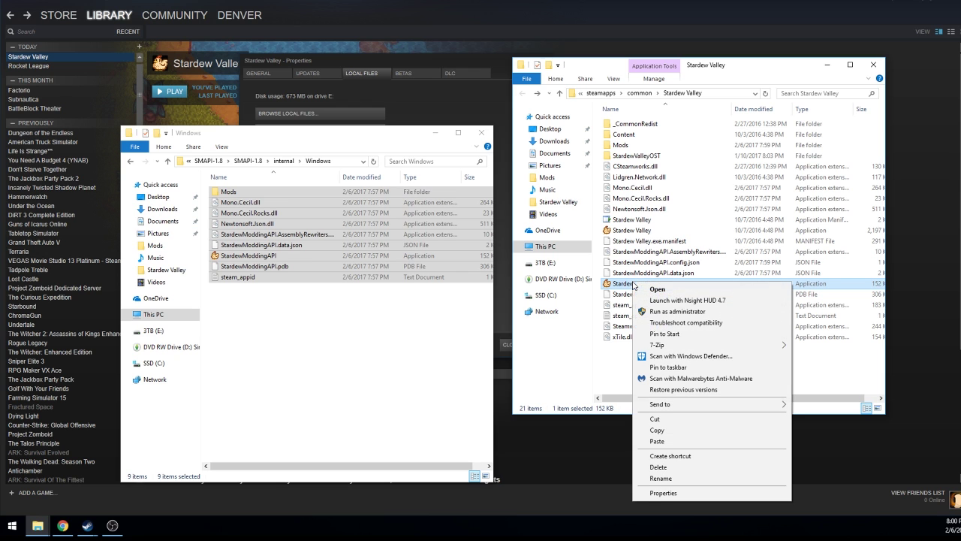
click(682, 456)
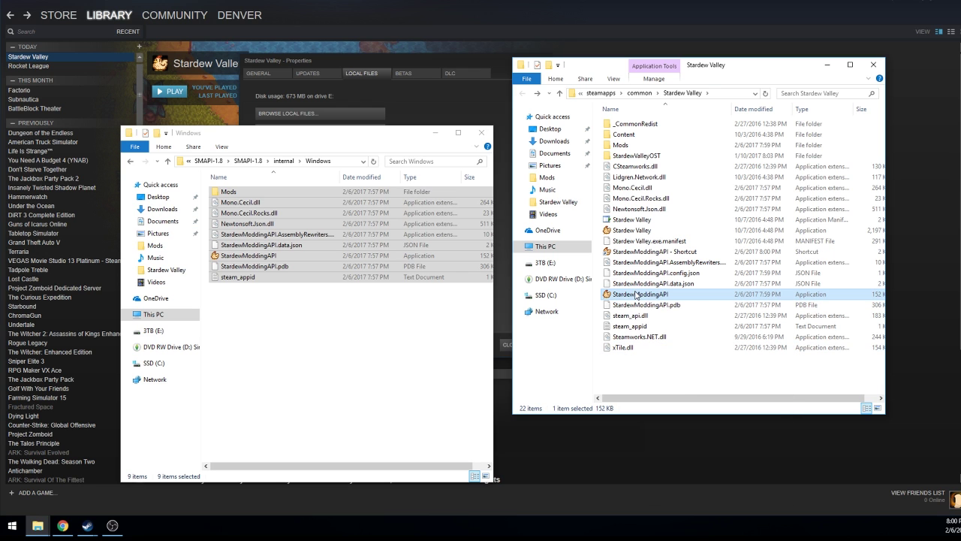
click(623, 253)
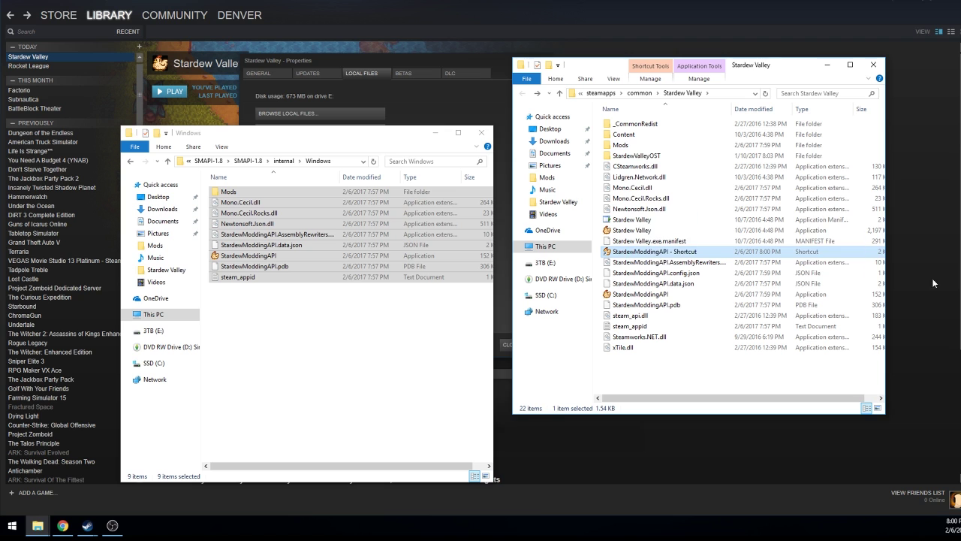
click(935, 282)
click(654, 255)
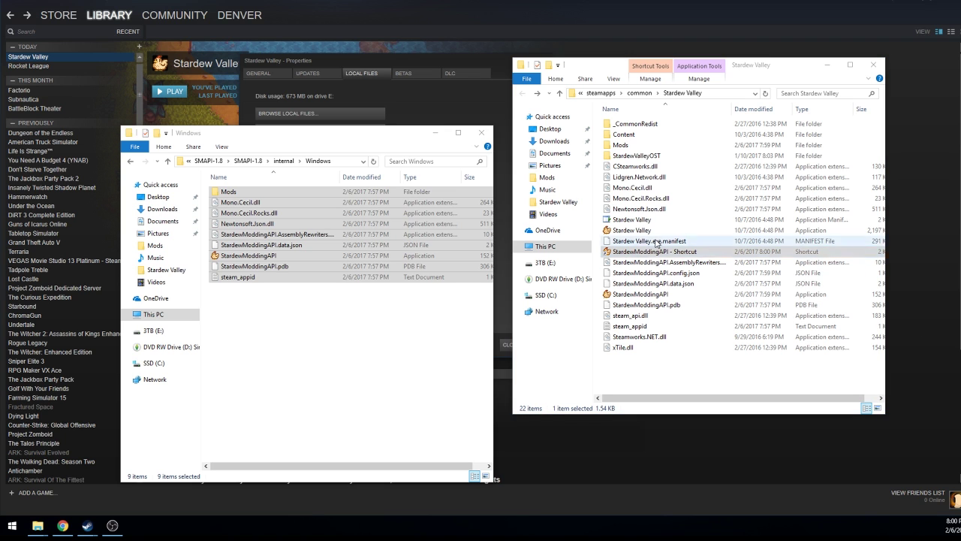
right_click(647, 256)
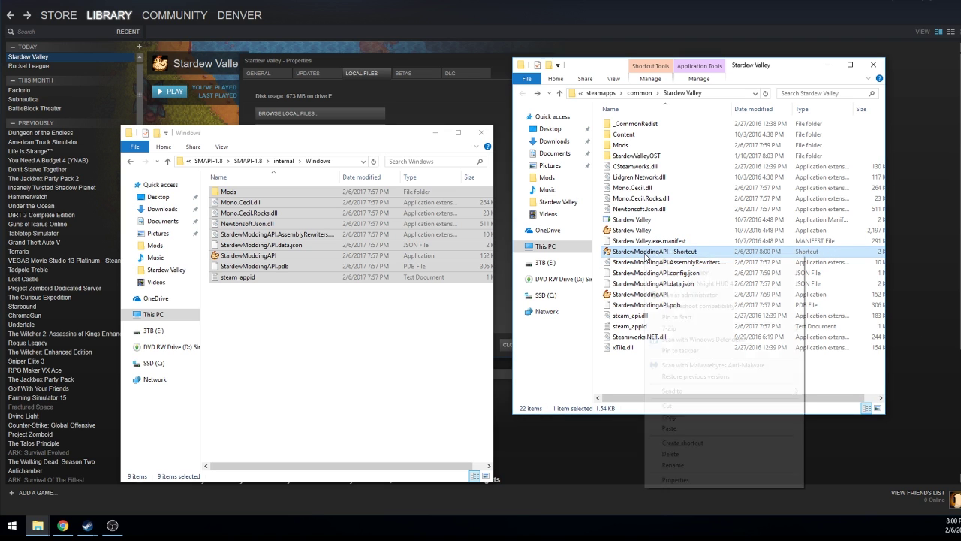
click(622, 274)
click(649, 251)
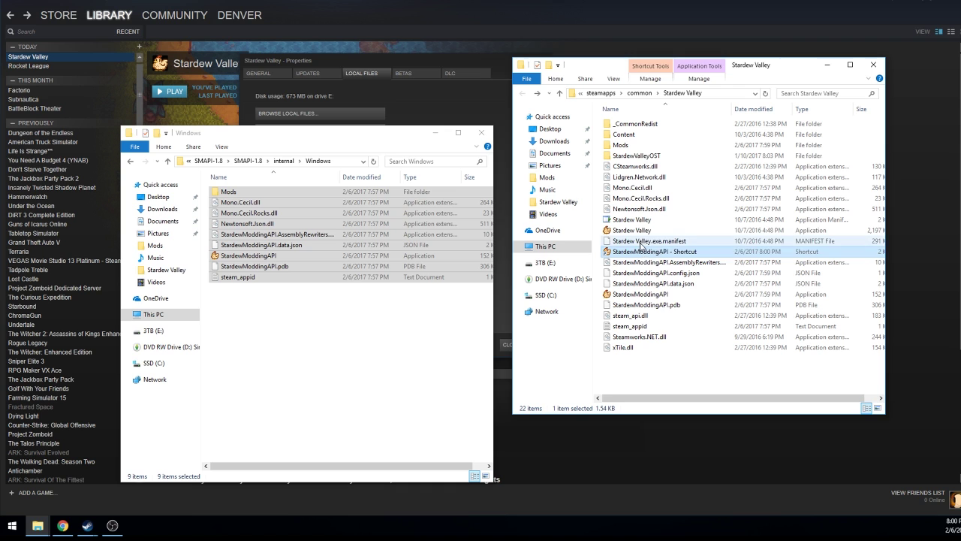
right_click(647, 294)
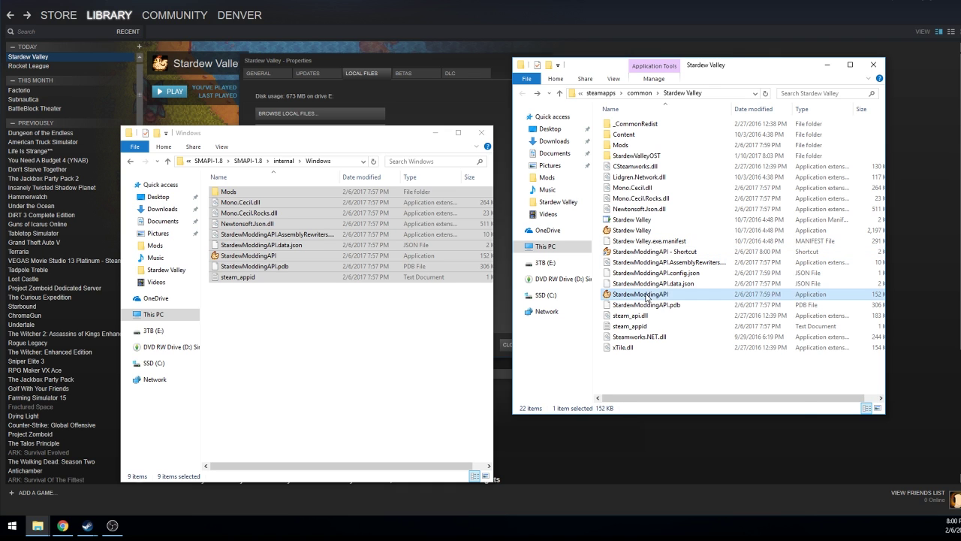
click(622, 295)
drag(623, 295, 641, 308)
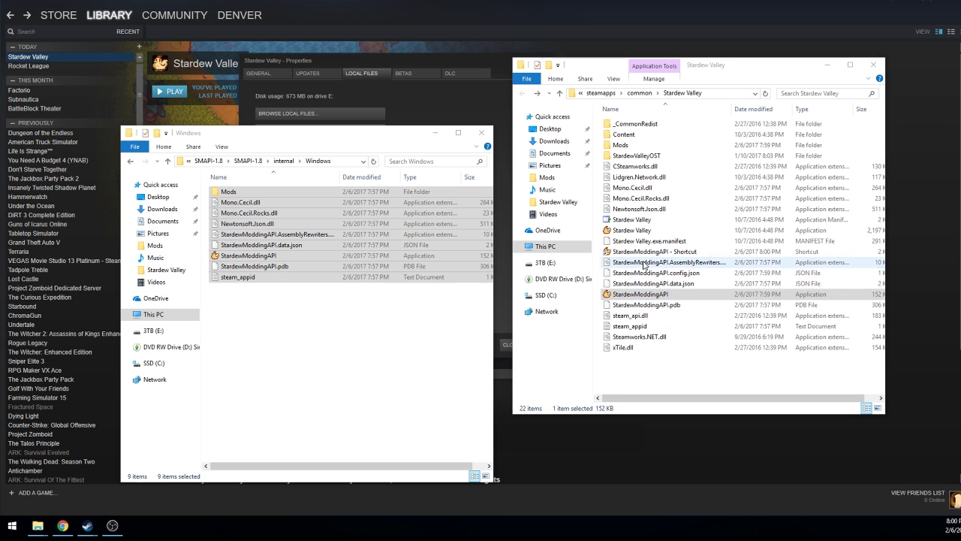
click(652, 231)
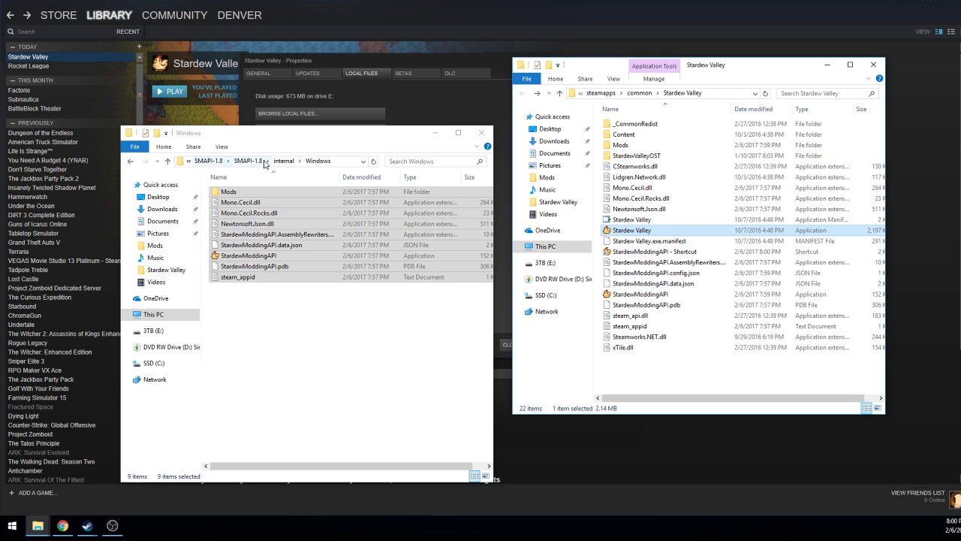
- Close the SMAPI Windows folder and Stardew Valley's properties in Steam, and bring the game folder back into view
click(482, 132)
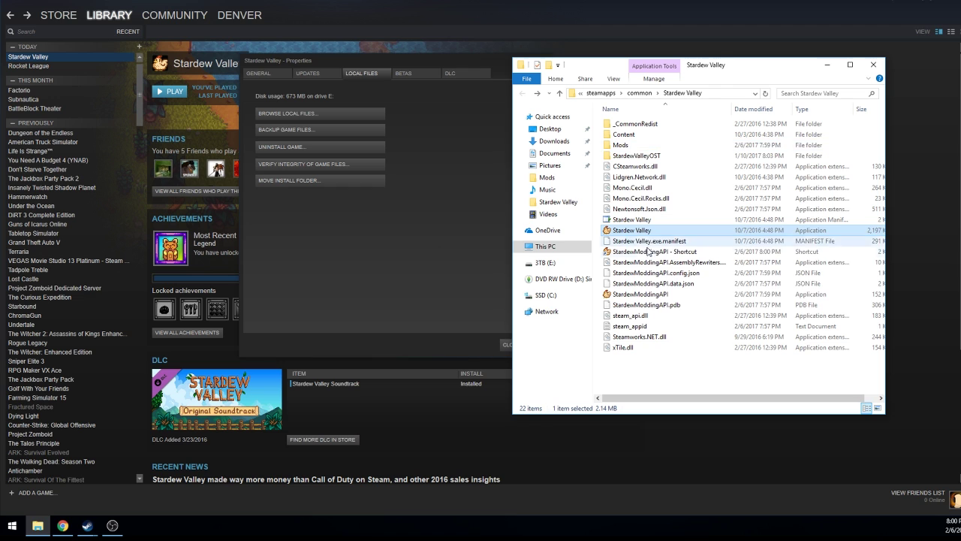
click(649, 295)
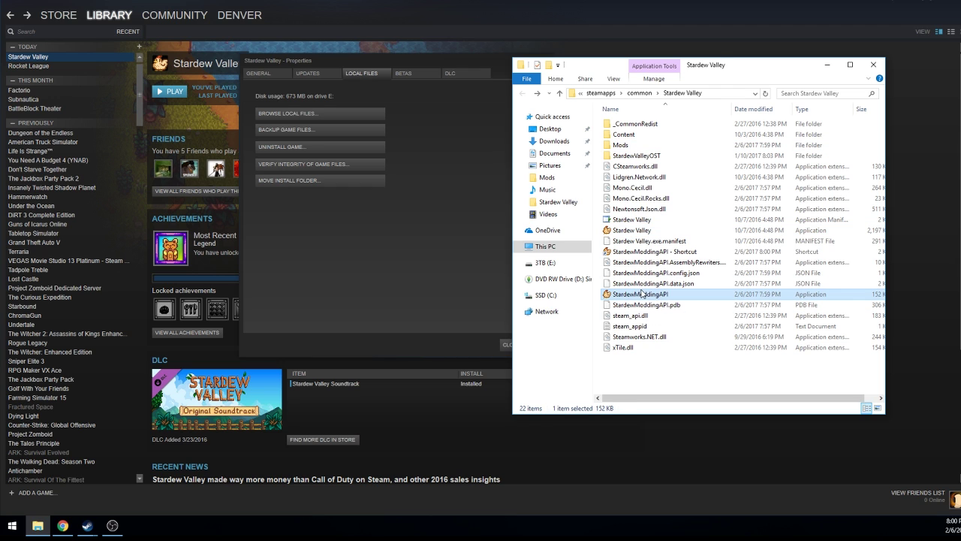
mouse_move(64, 530)
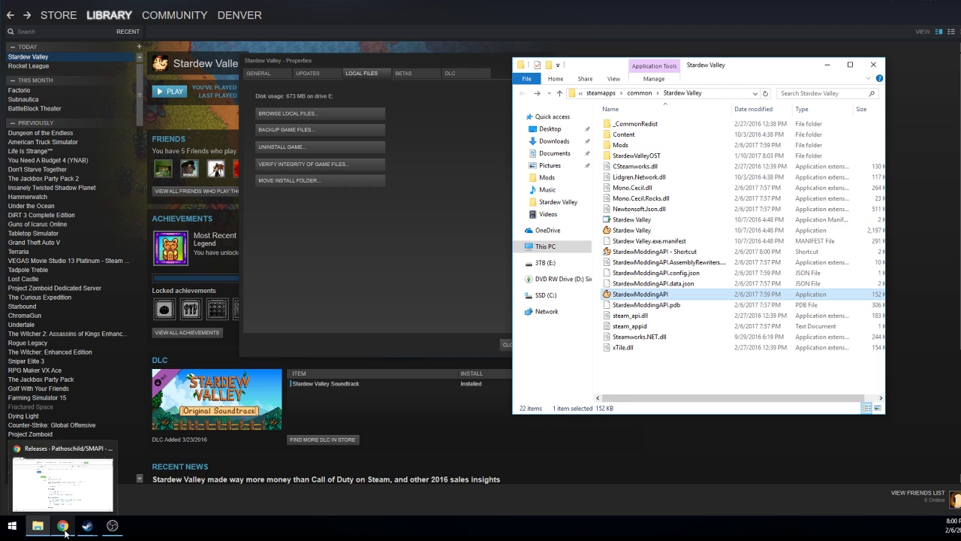
right_click(38, 62)
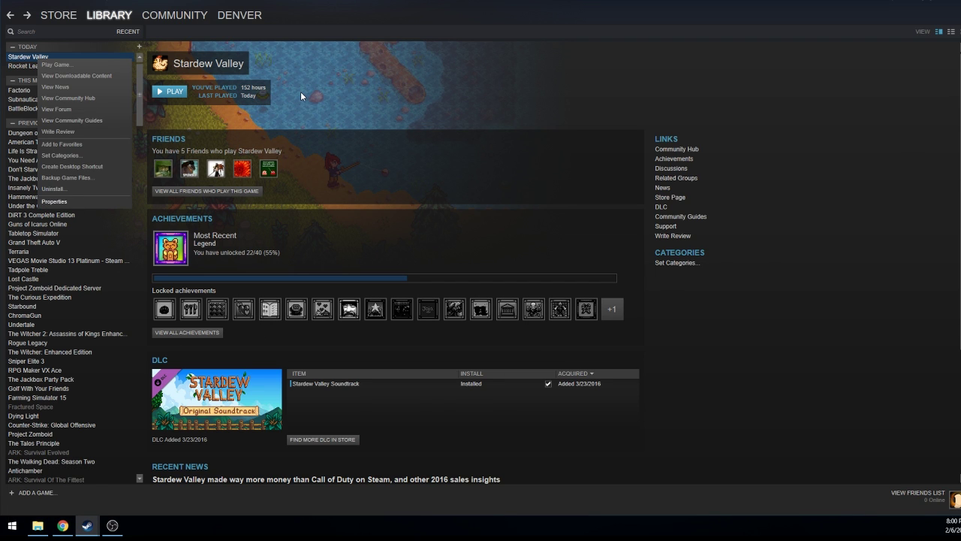
click(300, 92)
click(39, 528)
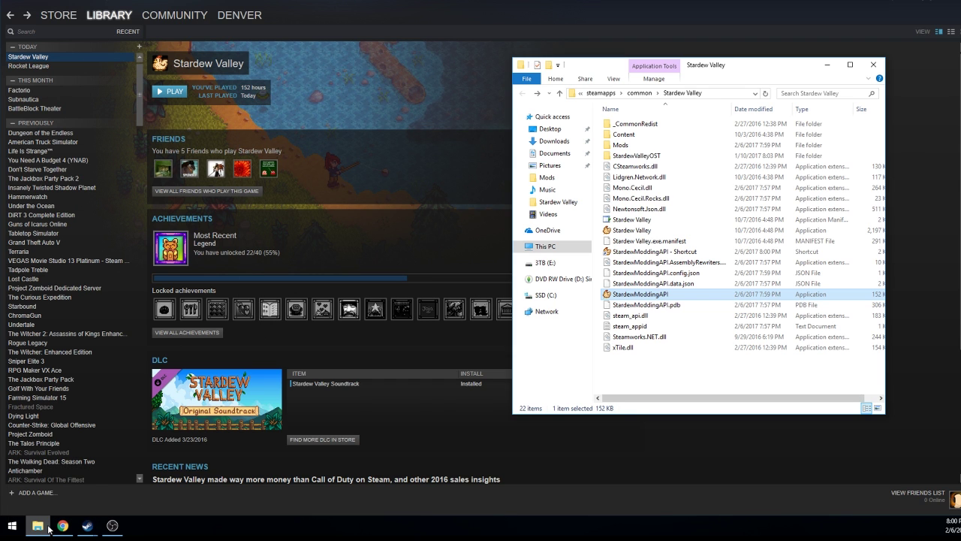
- Switch to Chrome, search for "nexus stardew valley" in a new tab and open the Stardew Valley Nexus site
click(63, 525)
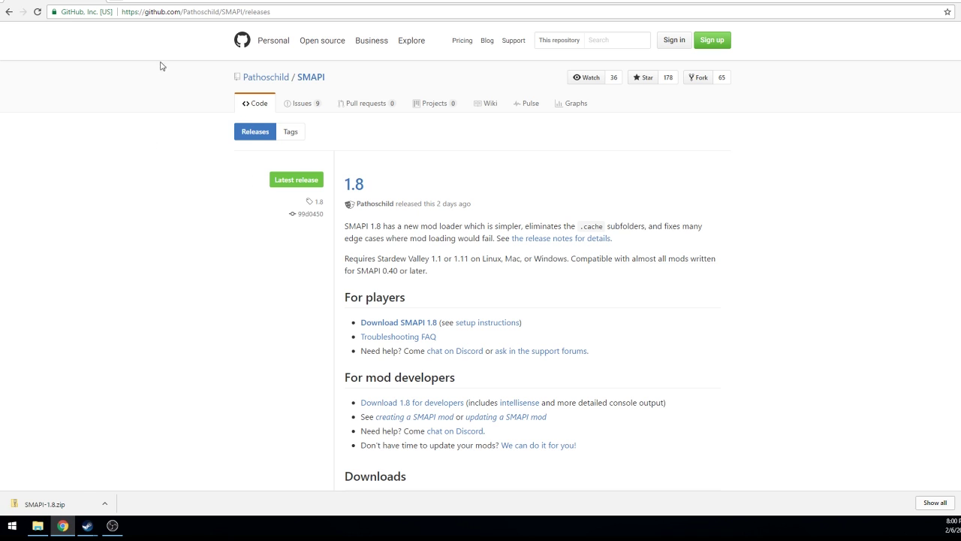
key(ctrl+t)
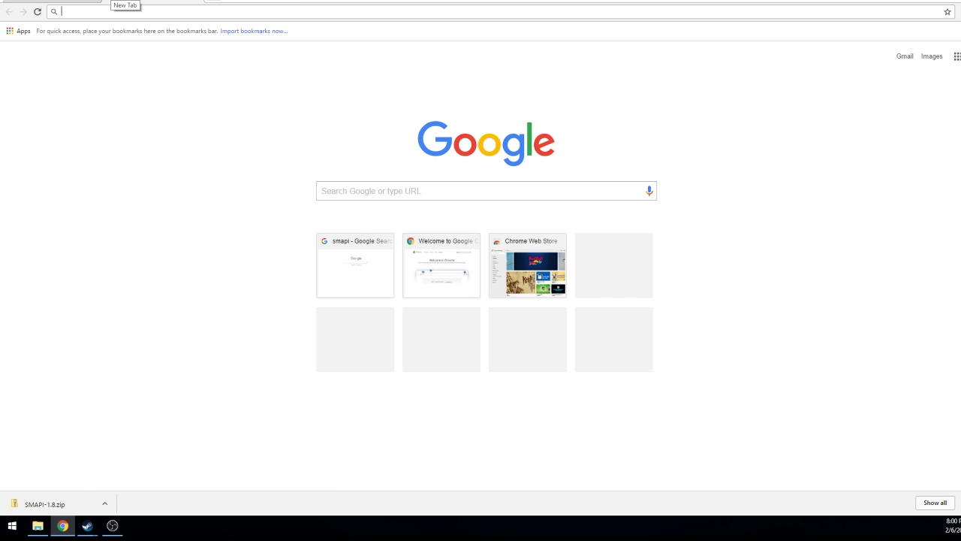
text(ne)
text(w)
key(BackSpace)
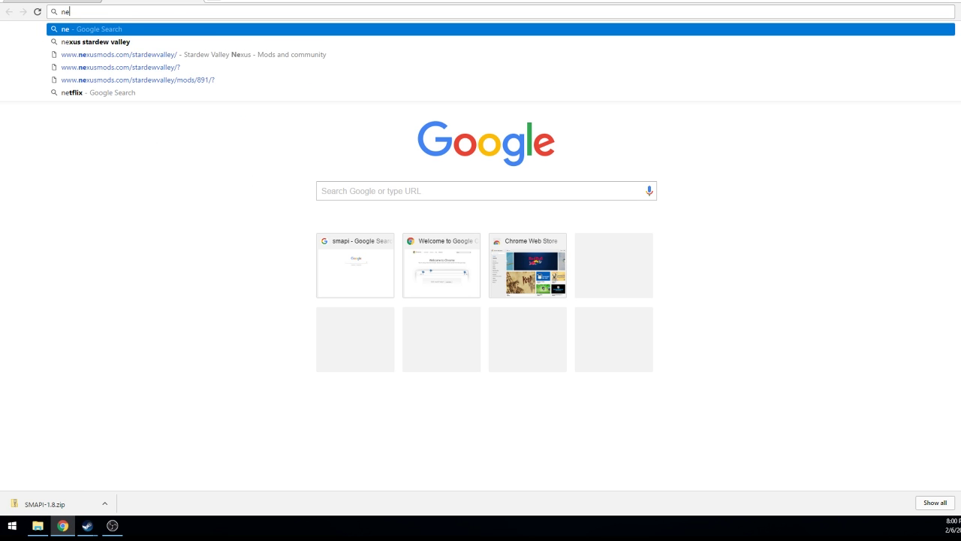
text(xus stardew valley)
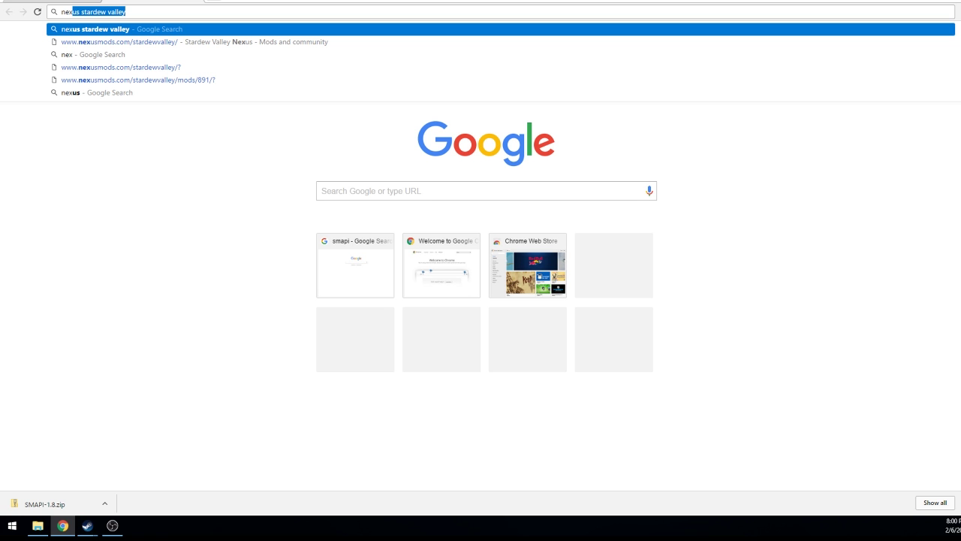
key(Return)
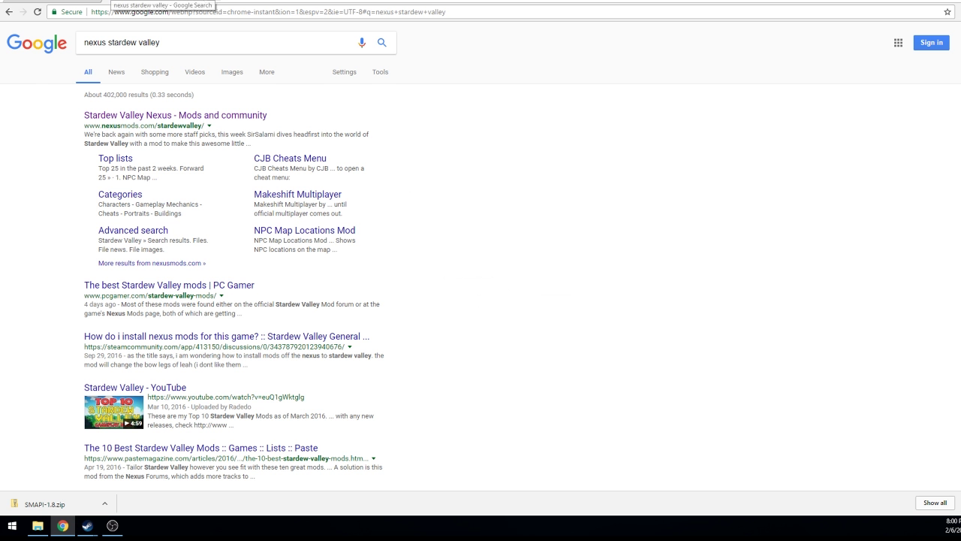
click(159, 119)
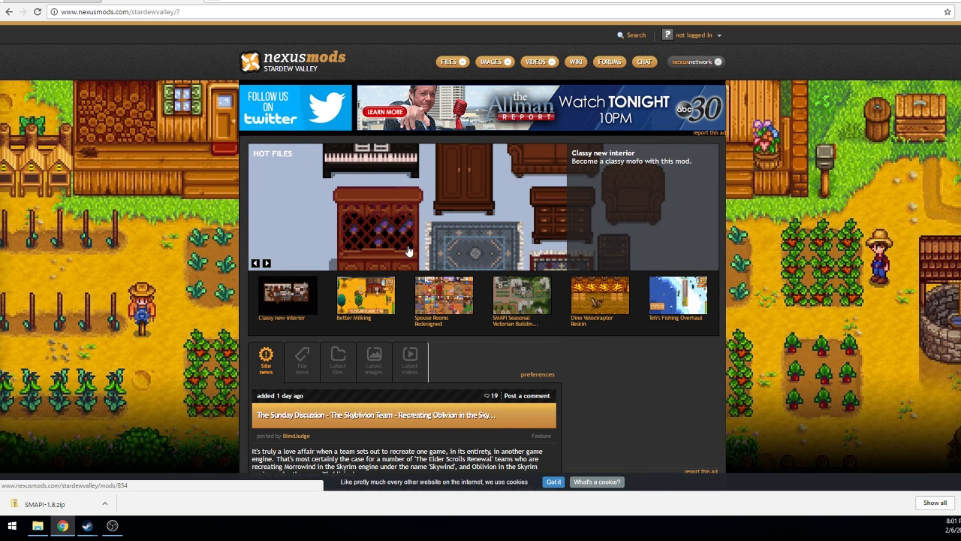
mouse_move(474, 66)
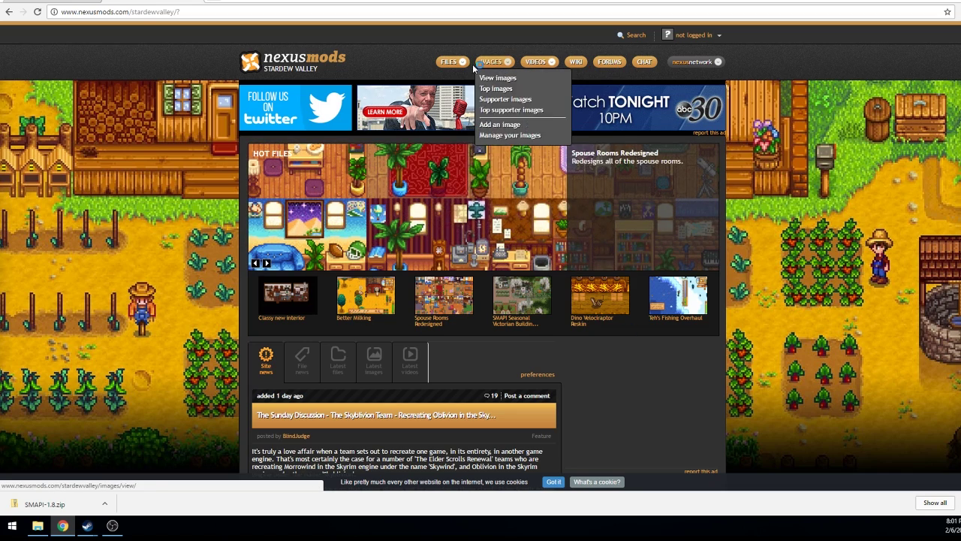
- Browse the Stardew Valley Nexus front page and open the Better Milking mod from the hot files
scroll(679, 283, down, 1)
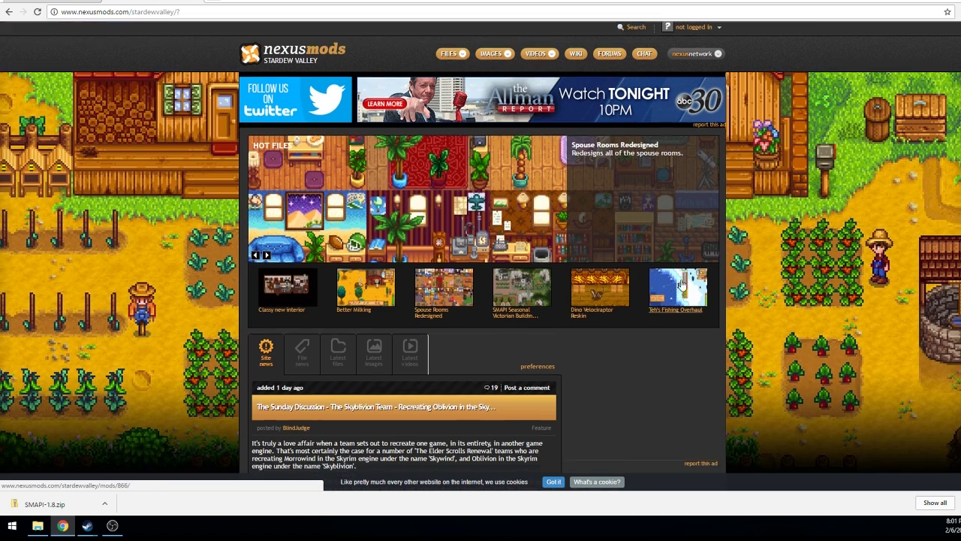
scroll(680, 284, down, 10)
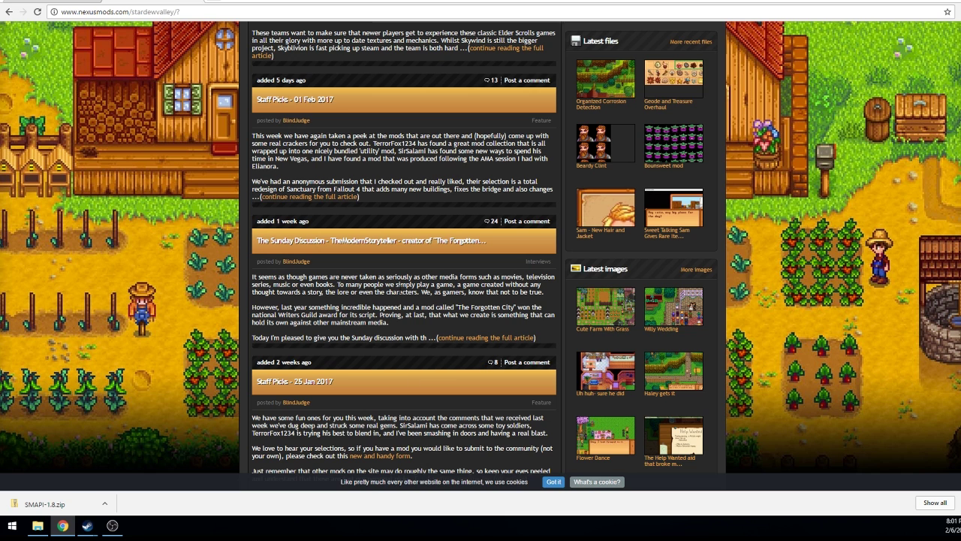
scroll(488, 370, up, 3)
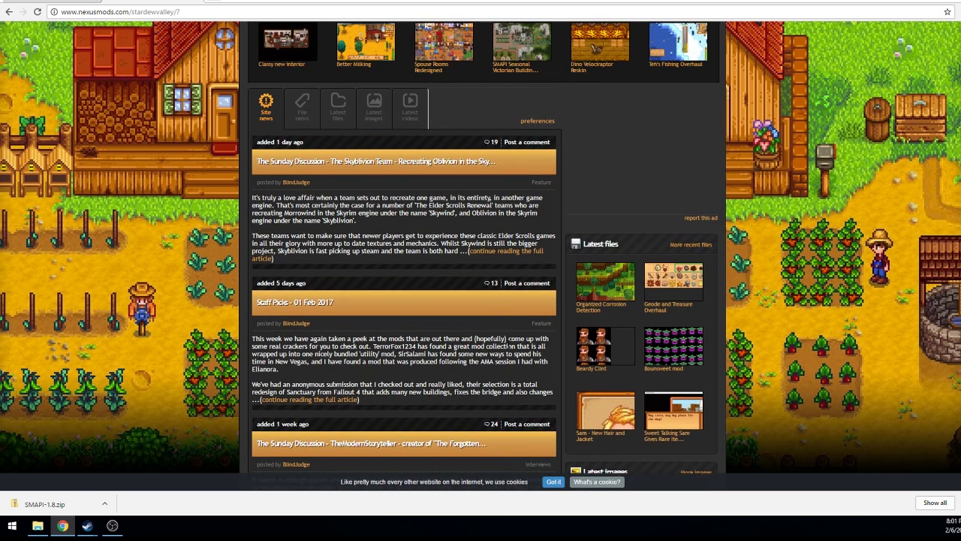
scroll(485, 321, up, 1)
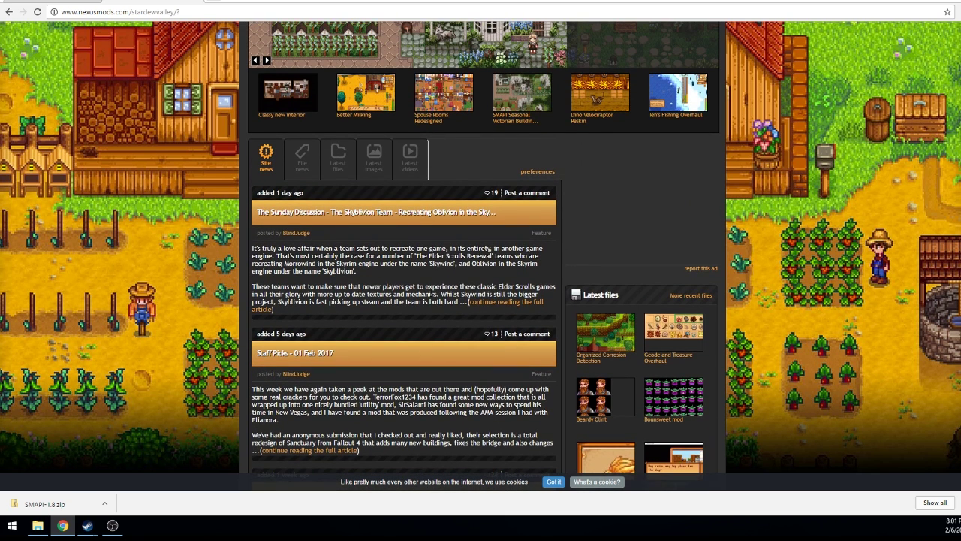
scroll(431, 350, up, 3)
click(379, 314)
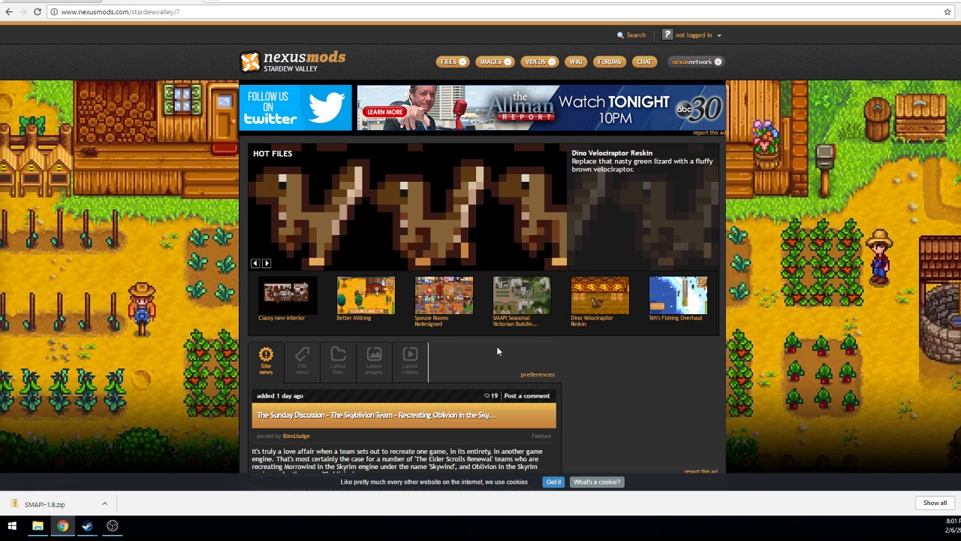
right_click(444, 338)
click(412, 335)
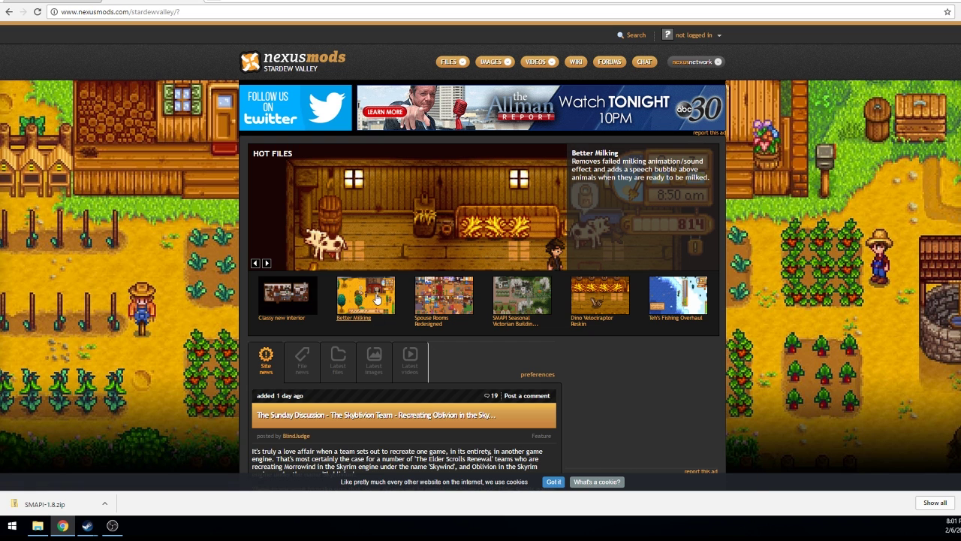
click(361, 316)
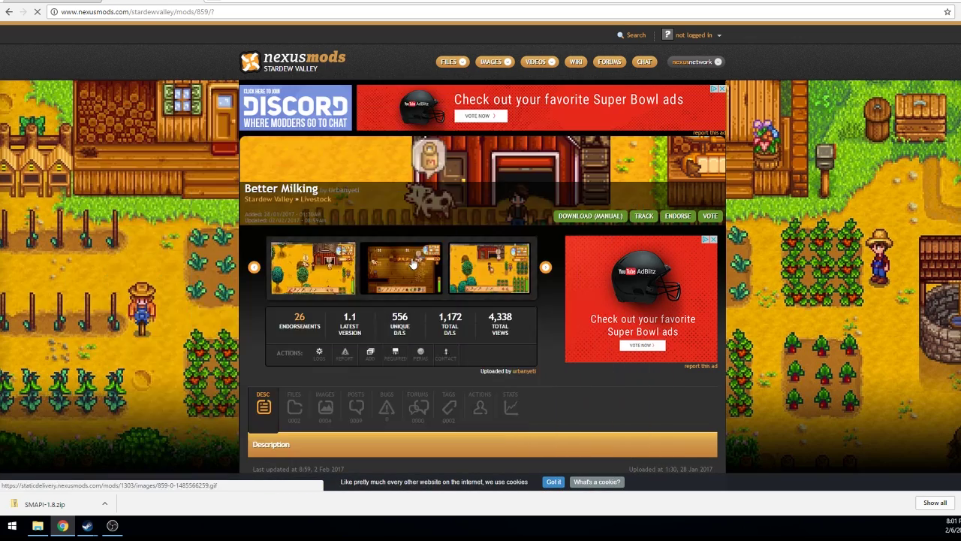
- View the Better Milking mod's preview images at full size and close them again
click(412, 263)
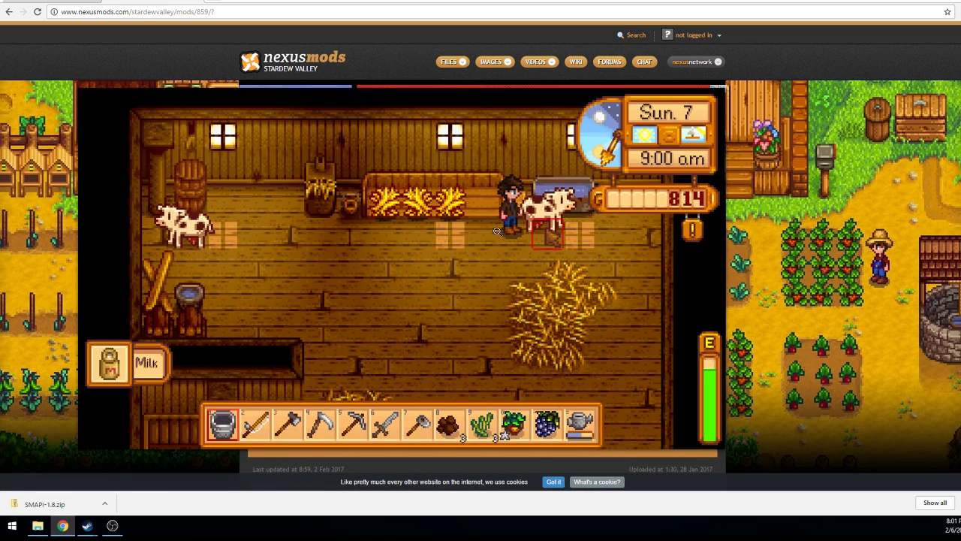
click(467, 252)
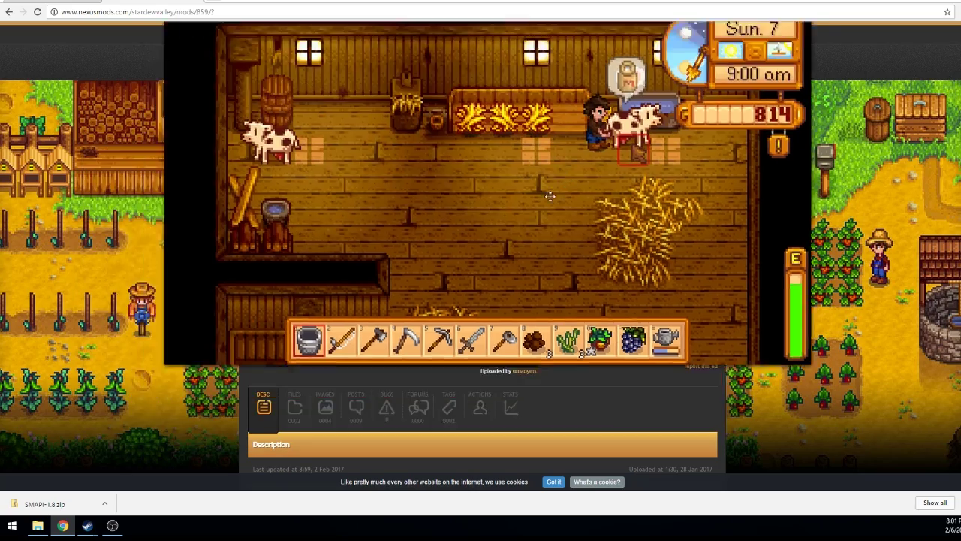
click(472, 283)
click(481, 272)
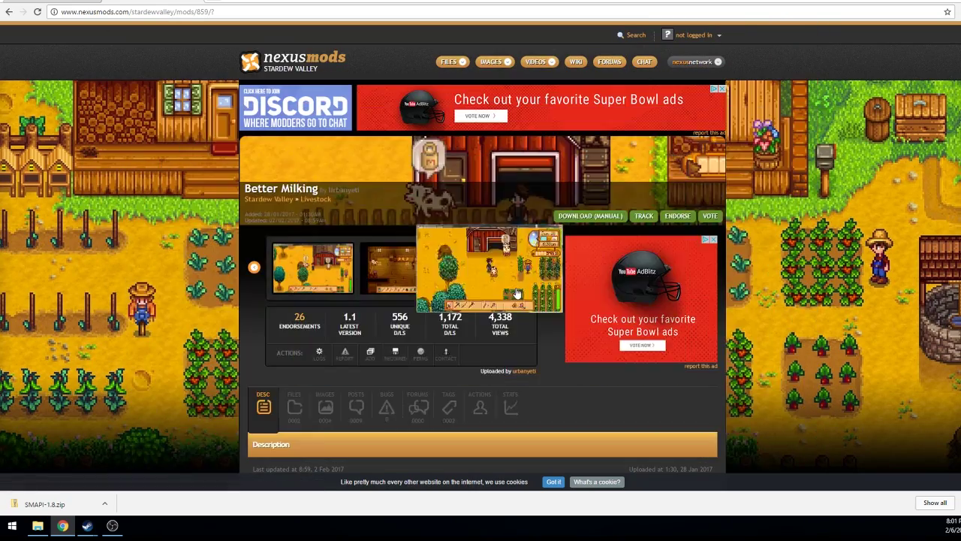
click(515, 294)
- Download version 1.1 of BetterMilking manually from the mod's main files, accepting the SMAPI requirement, and dismiss the download notice
scroll(514, 290, down, 1)
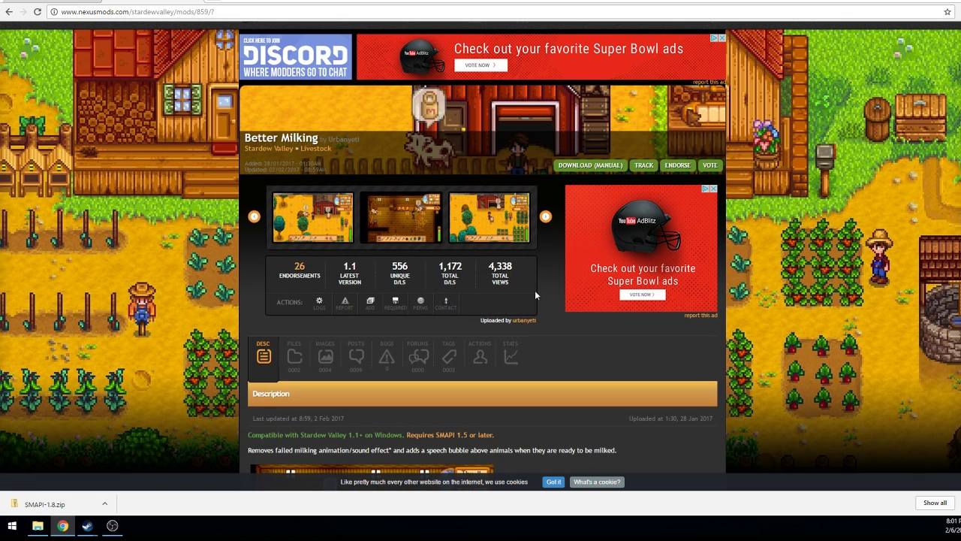
click(295, 355)
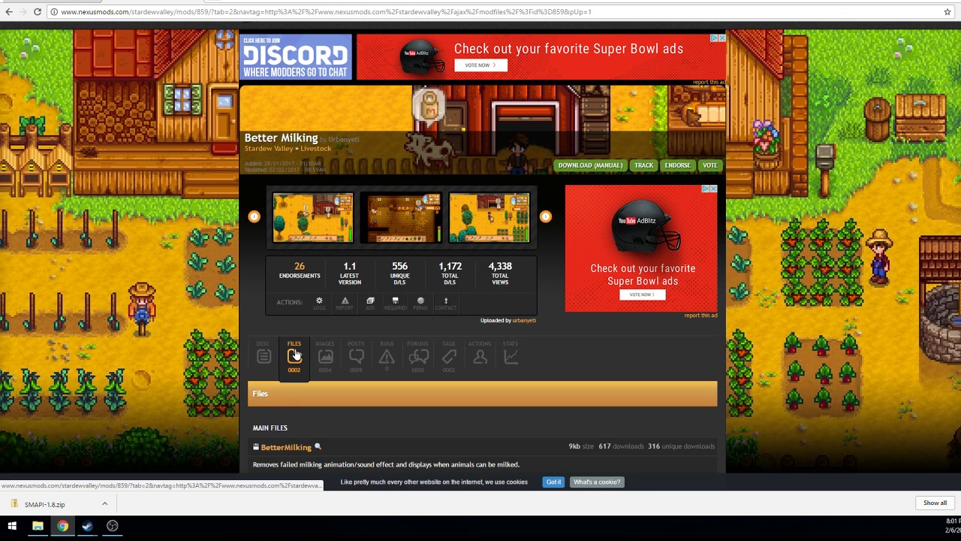
click(593, 168)
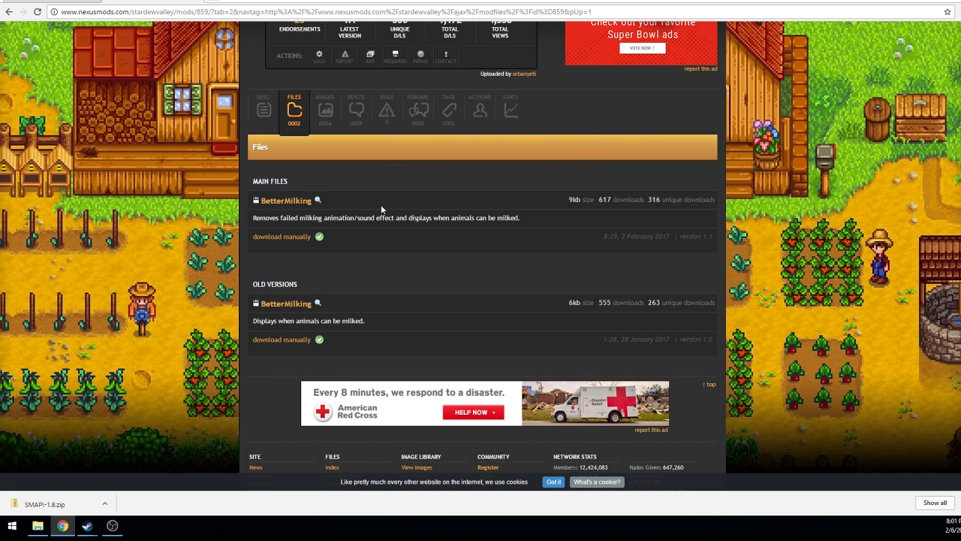
click(303, 205)
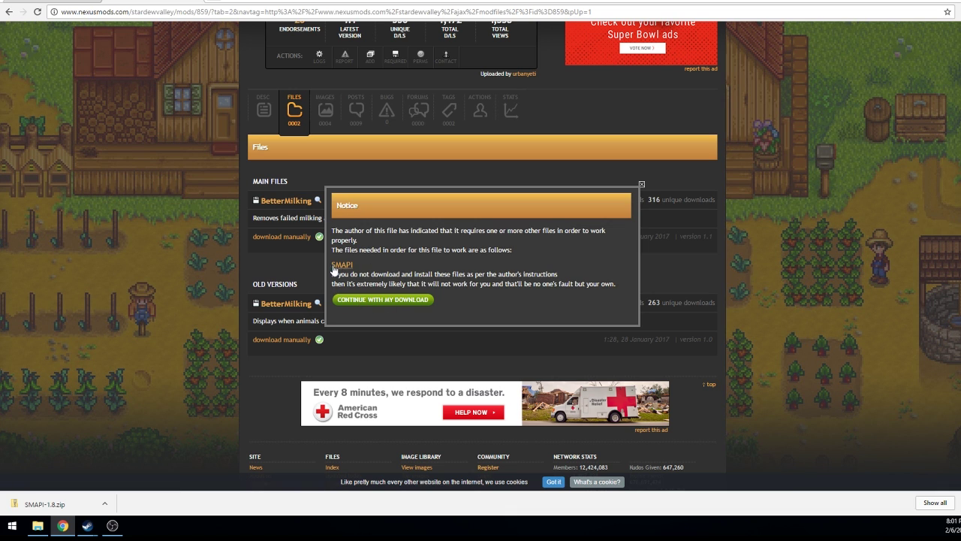
click(403, 300)
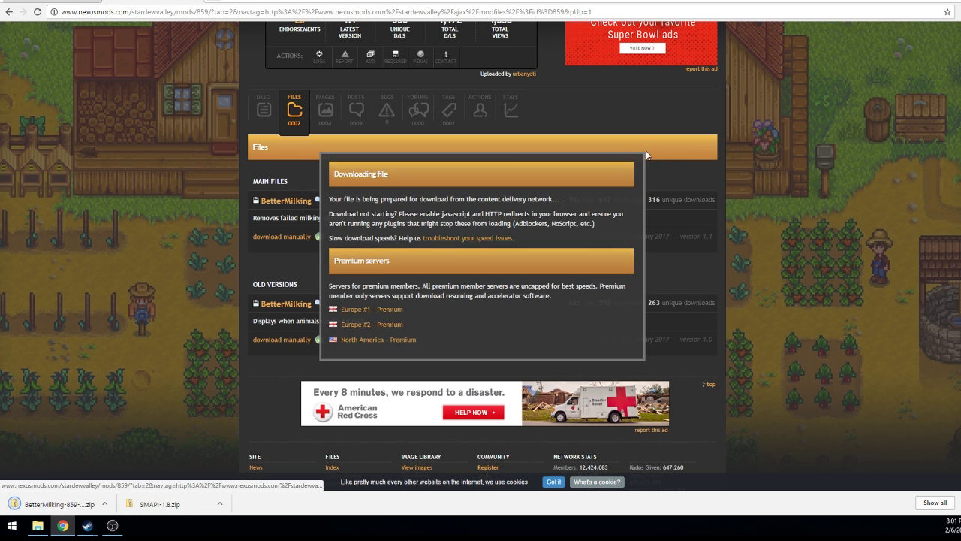
click(645, 150)
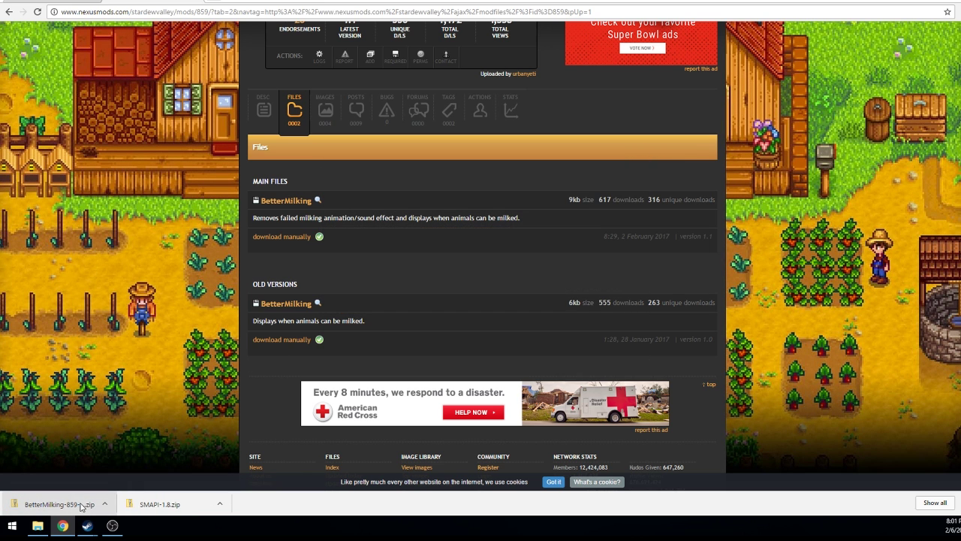
- Show the downloaded BetterMilking-859-1-1 archive in its folder, extract it to the proposed Downloads subfolder, and close the extracted-files window
click(105, 504)
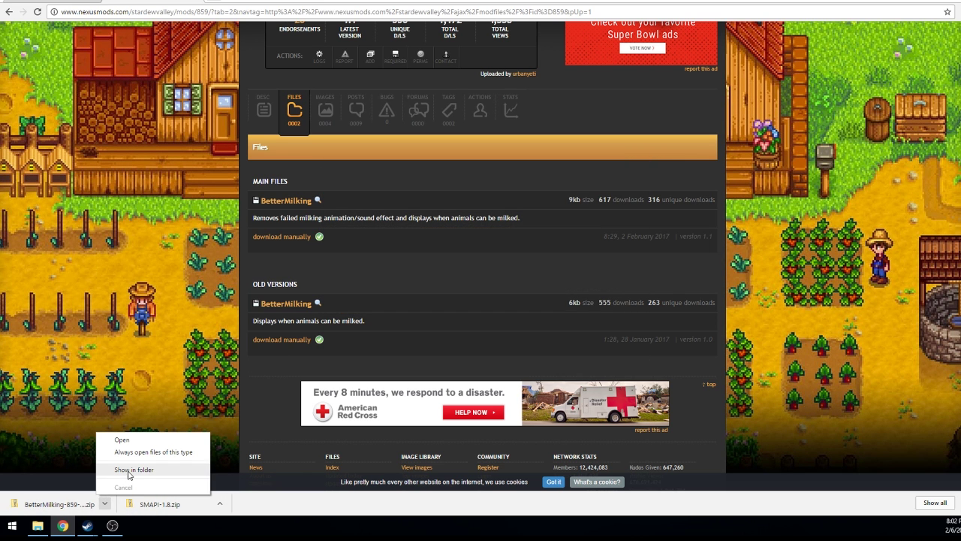
click(129, 472)
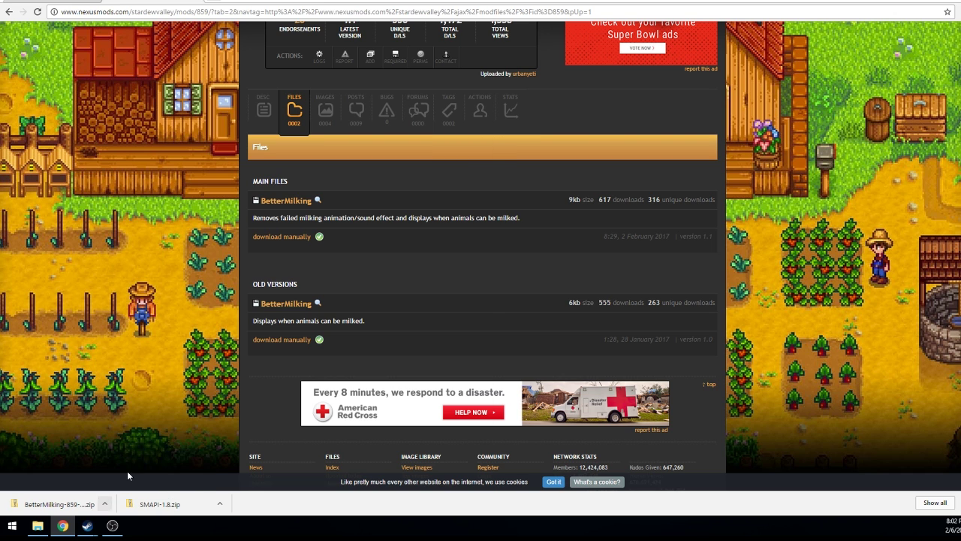
drag(356, 137, 380, 97)
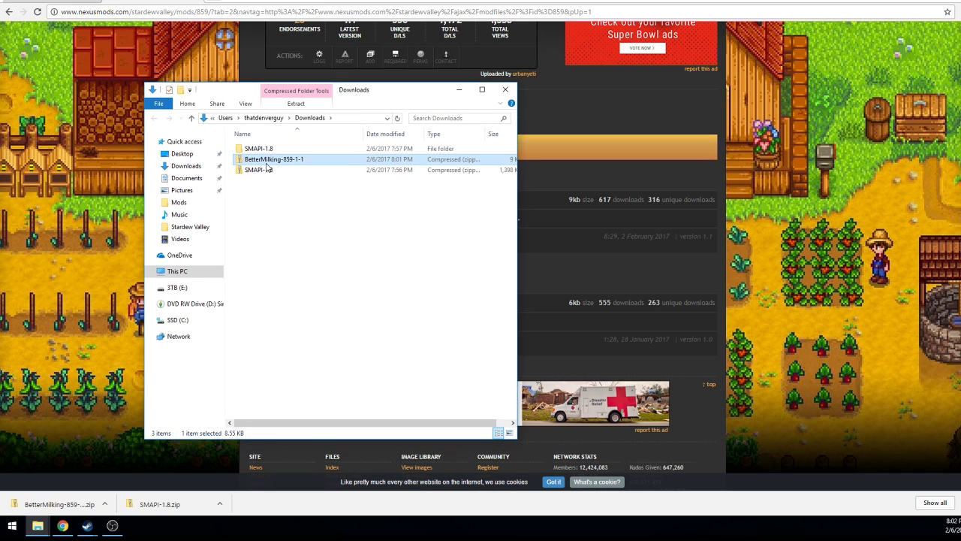
right_click(260, 160)
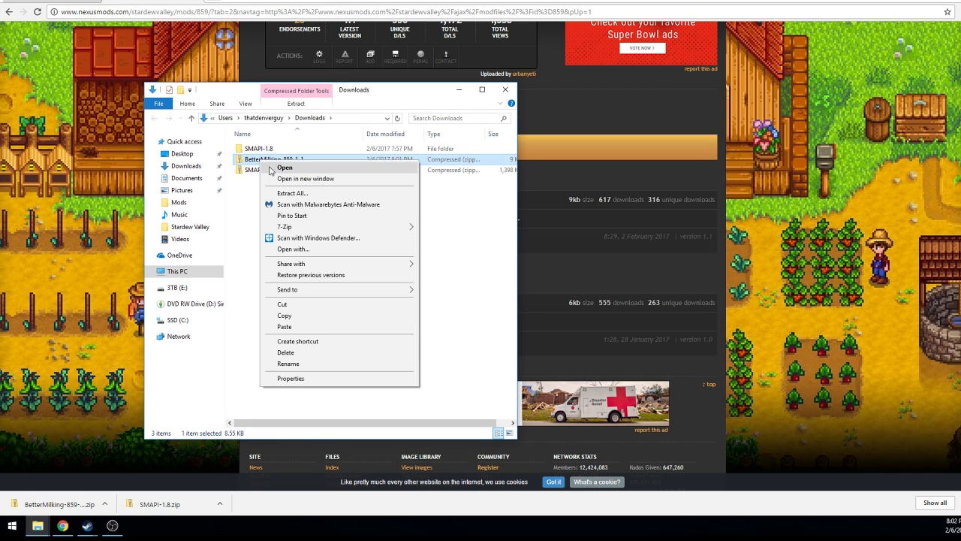
click(288, 193)
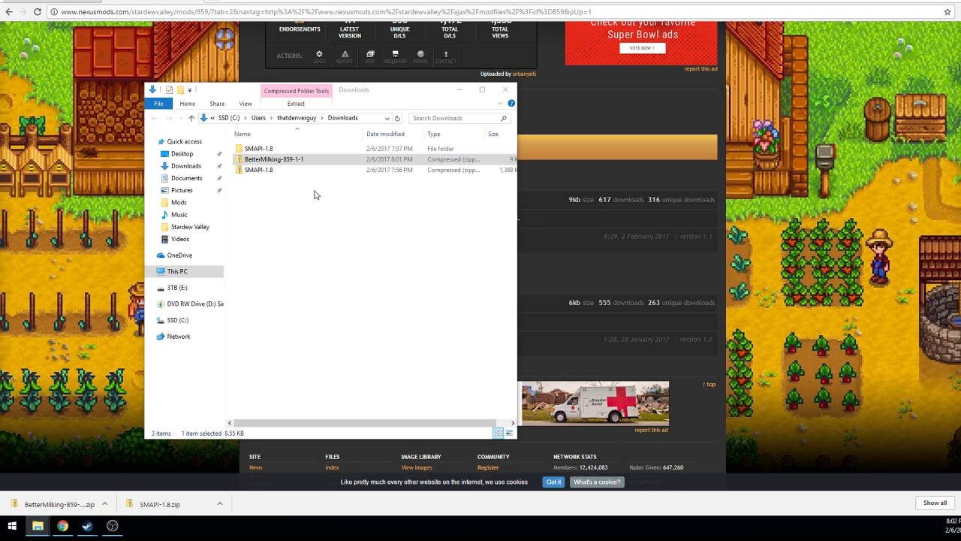
drag(620, 208, 362, 226)
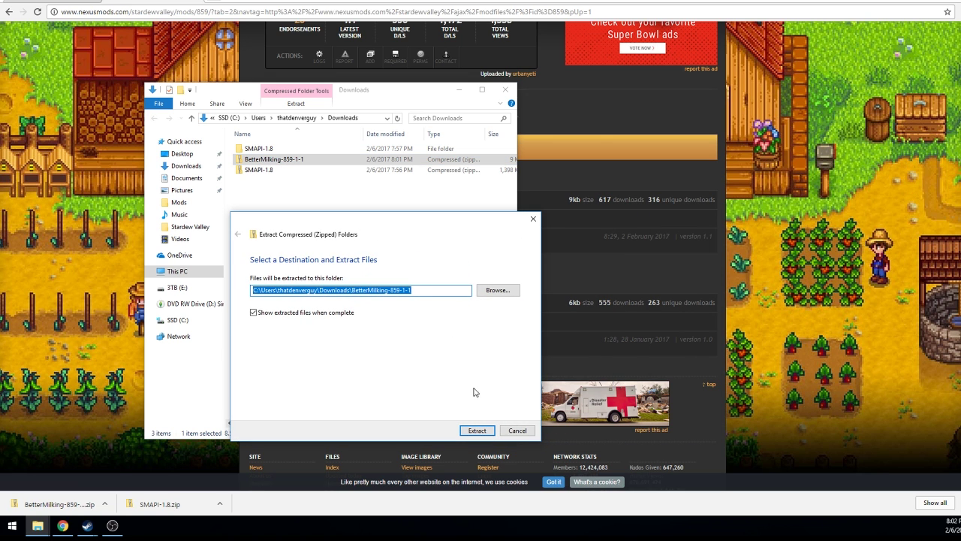
click(475, 429)
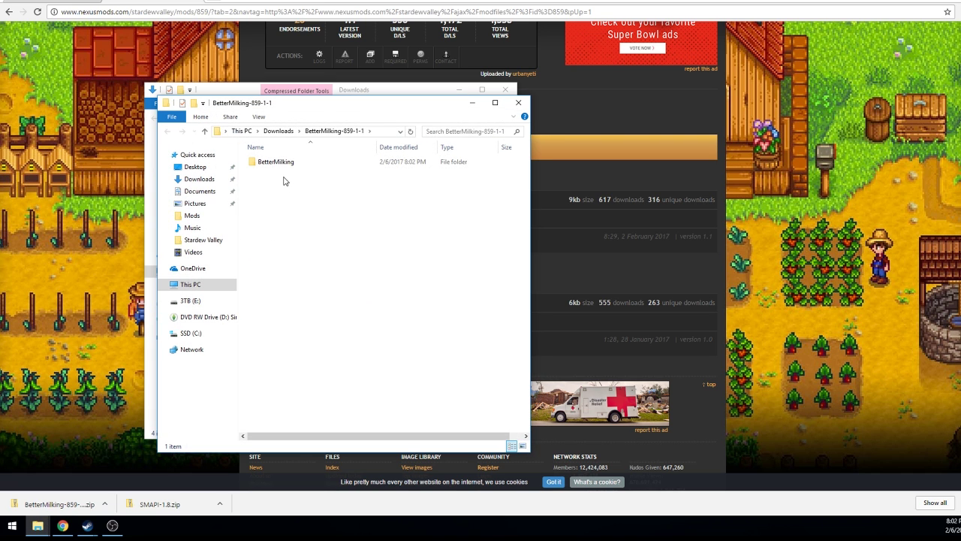
click(519, 102)
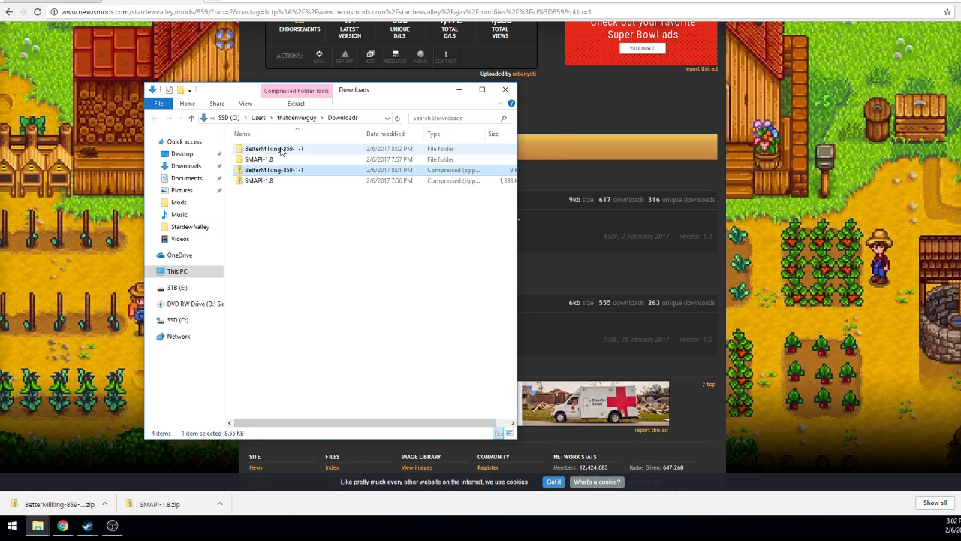
- Examine the contents of the extracted BetterMilking-859-1-1 folder and its BetterMilking subfolder, ending at the level that holds the subfolder
click(280, 151)
double_click(277, 153)
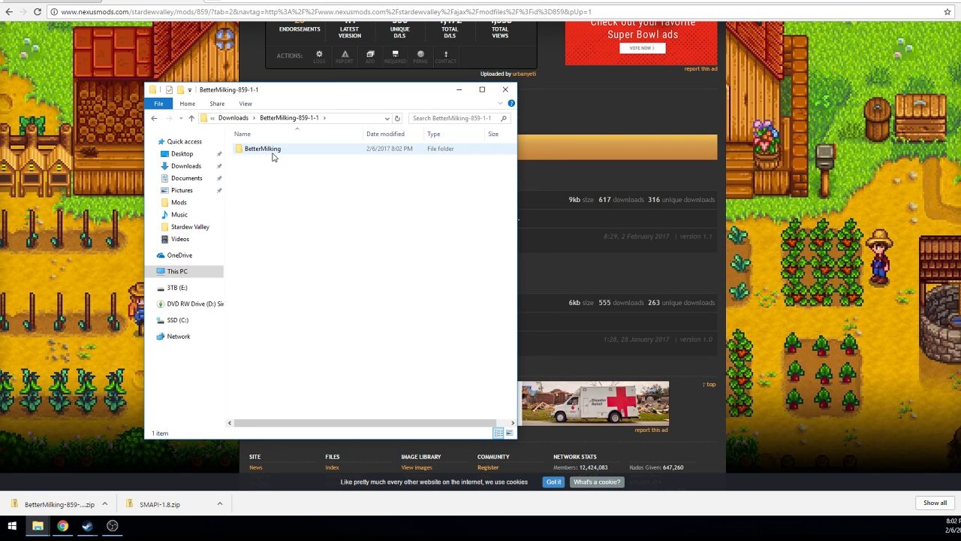
double_click(247, 150)
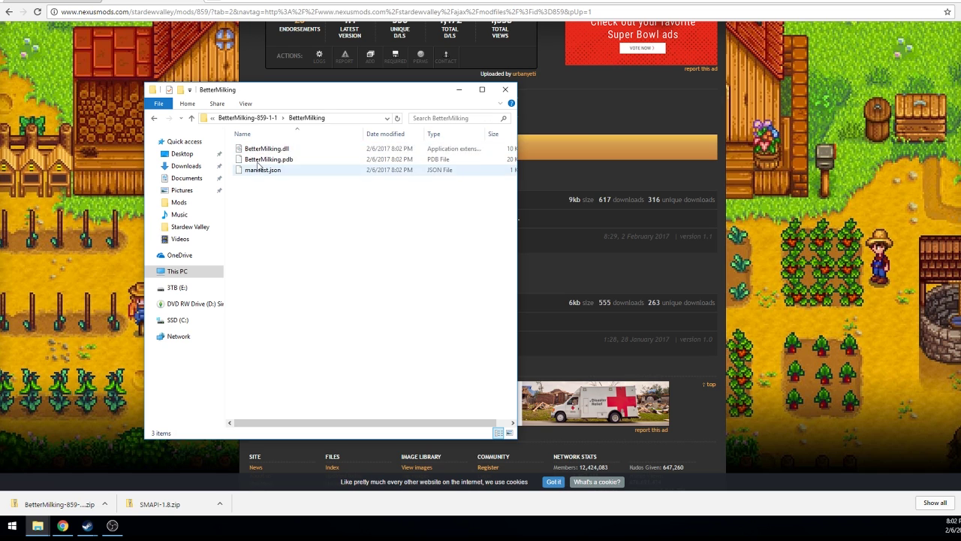
click(154, 118)
click(154, 118)
double_click(258, 150)
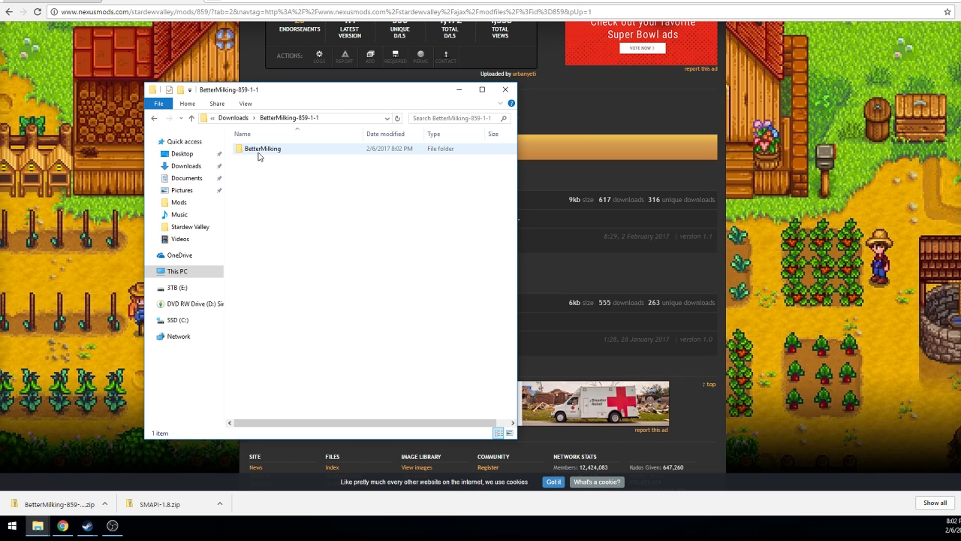
double_click(259, 150)
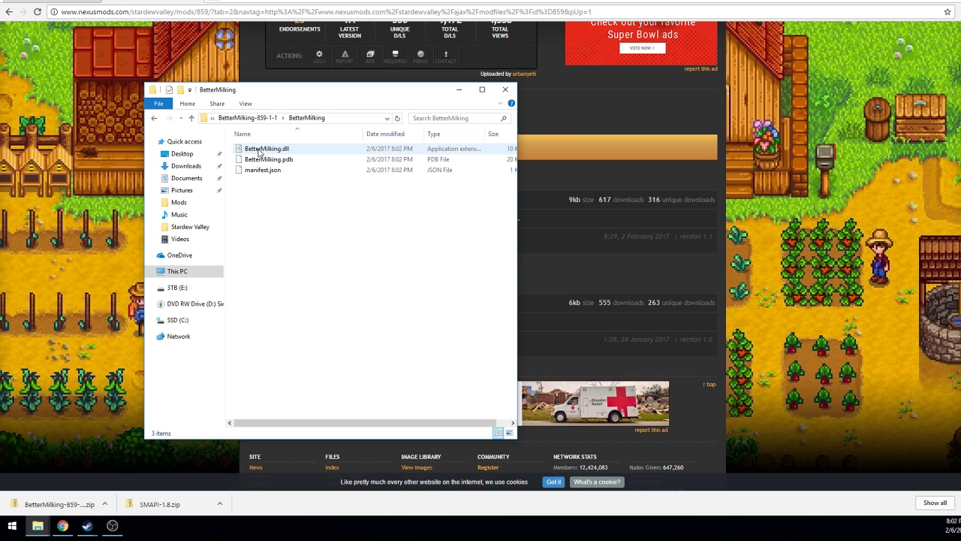
click(155, 118)
double_click(253, 153)
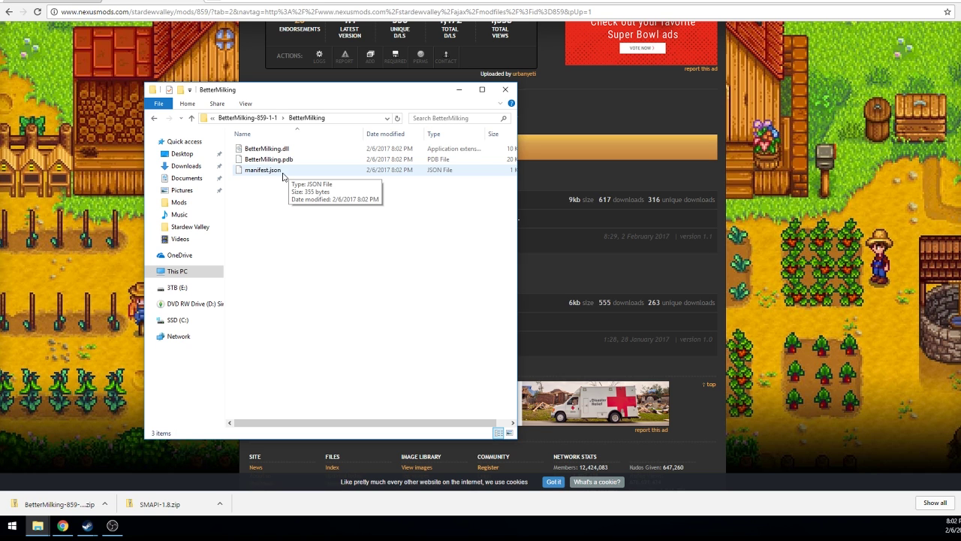
click(154, 117)
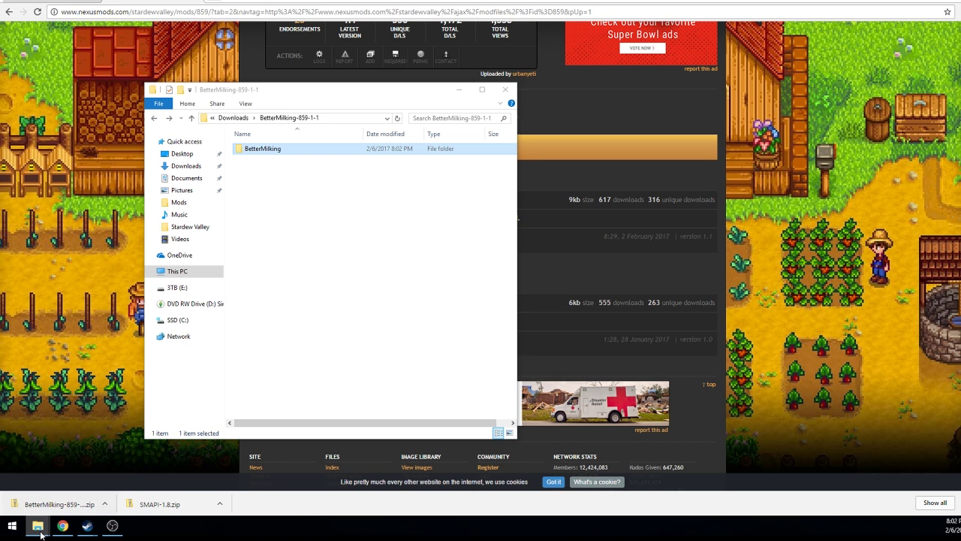
- Bring up the Stardew Valley game folder beside the extracted BetterMilking-859-1-1 folder and check its Mods folder
click(109, 492)
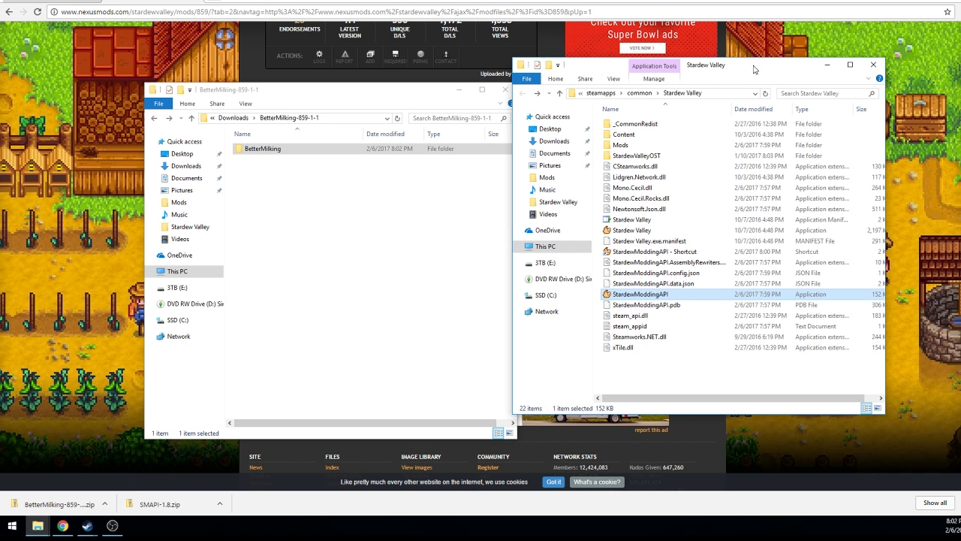
drag(753, 66, 772, 93)
drag(390, 95, 345, 95)
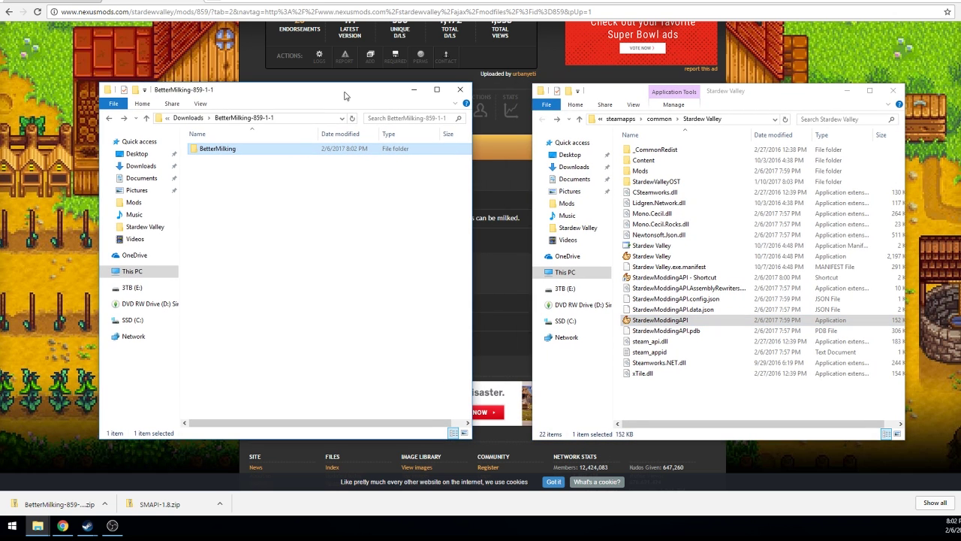
click(656, 175)
double_click(655, 175)
click(542, 117)
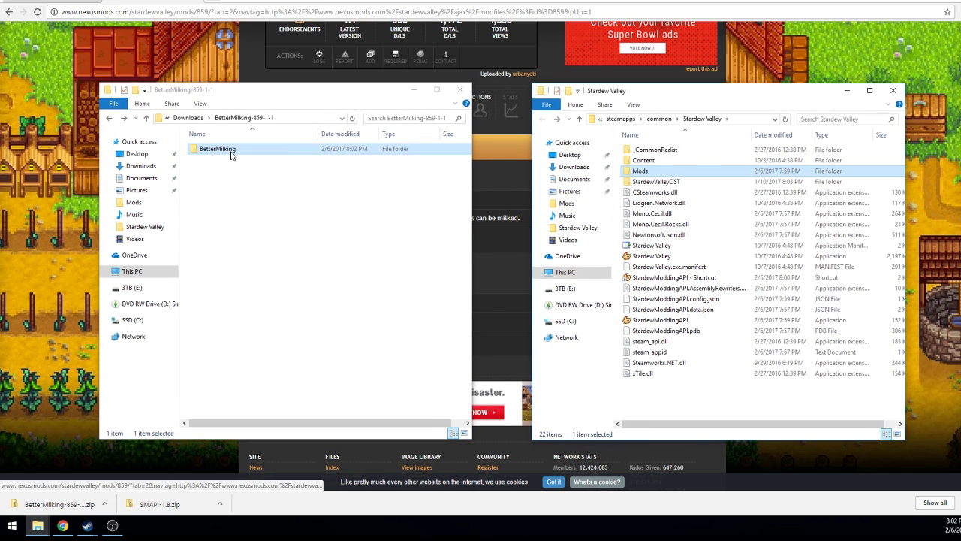
- Copy the BetterMilking folder into the game's Mods folder, check its contents there, and return to the Mods folder
drag(216, 148, 650, 175)
double_click(650, 175)
click(654, 151)
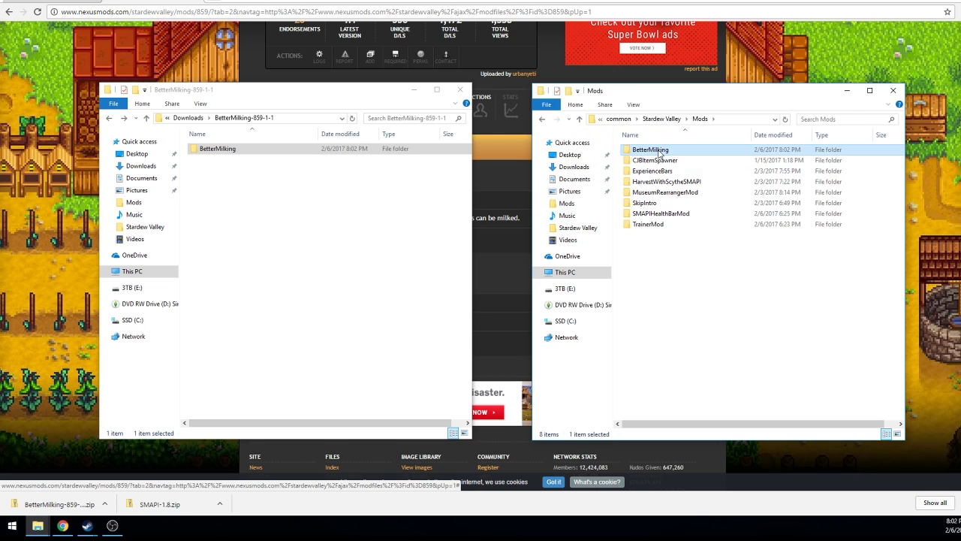
double_click(653, 151)
key(alt+Left)
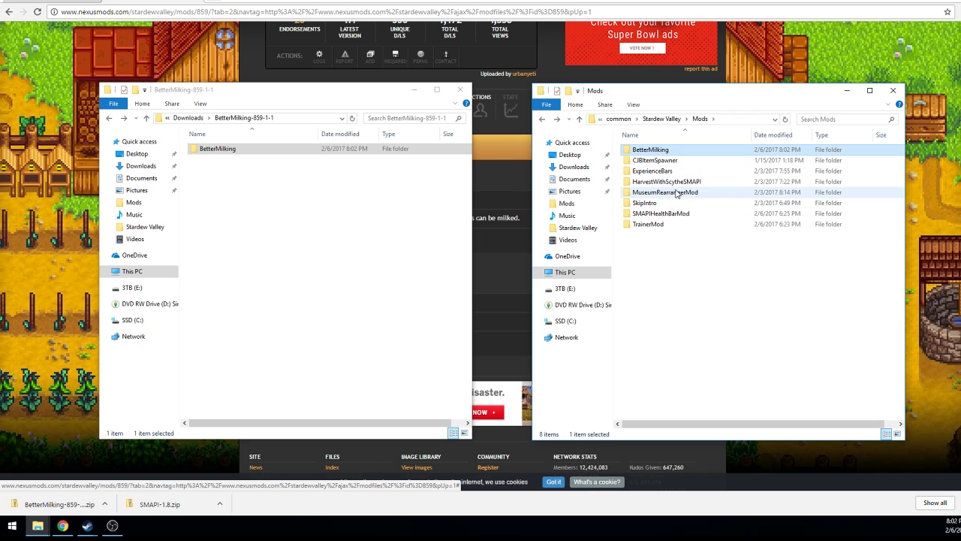
- Return from the Mods folder to the Stardew Valley game folder and select the StardewModdingAPI application
right_click(663, 154)
click(687, 350)
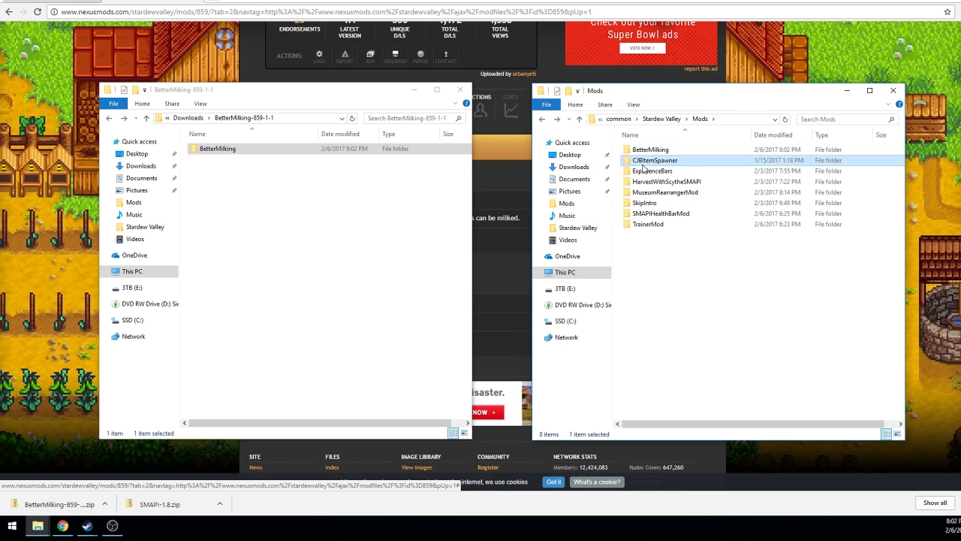
click(543, 120)
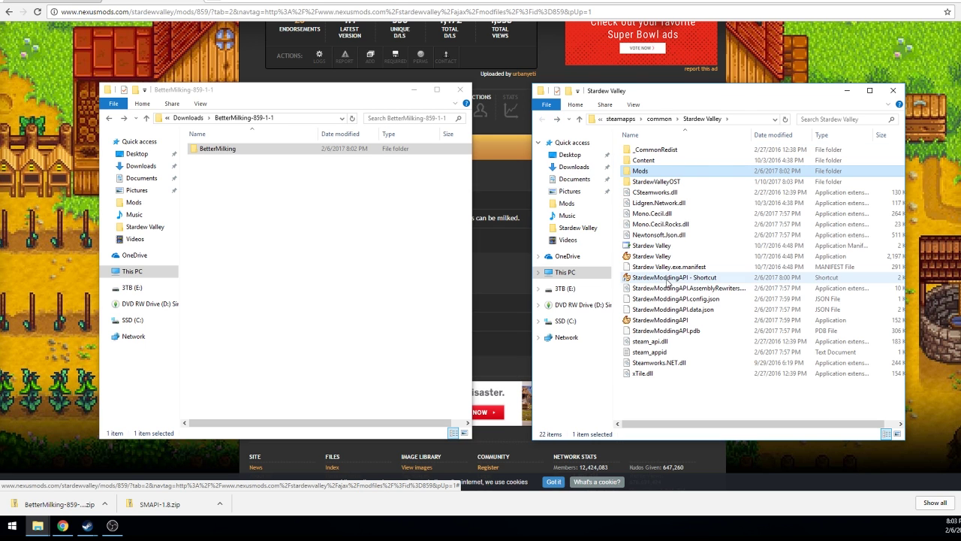
click(646, 322)
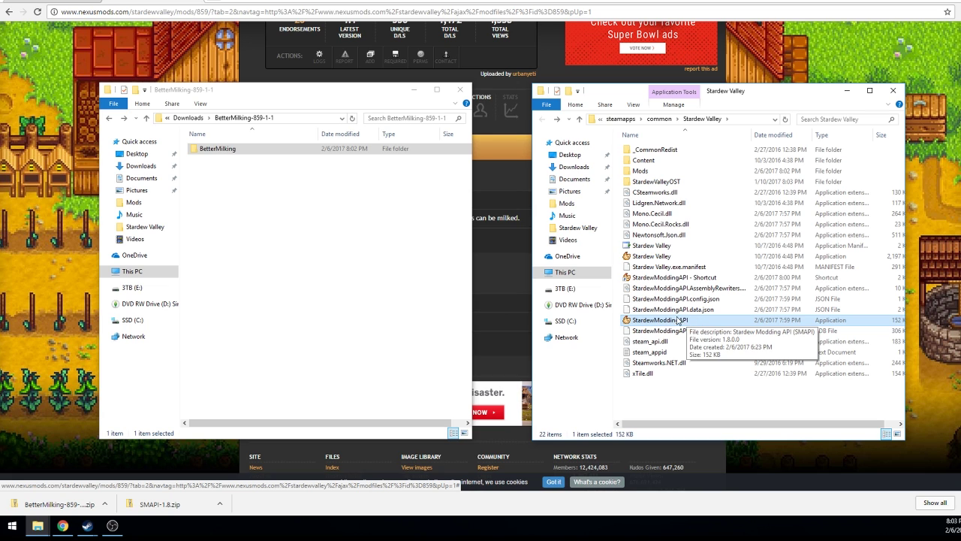
click(656, 320)
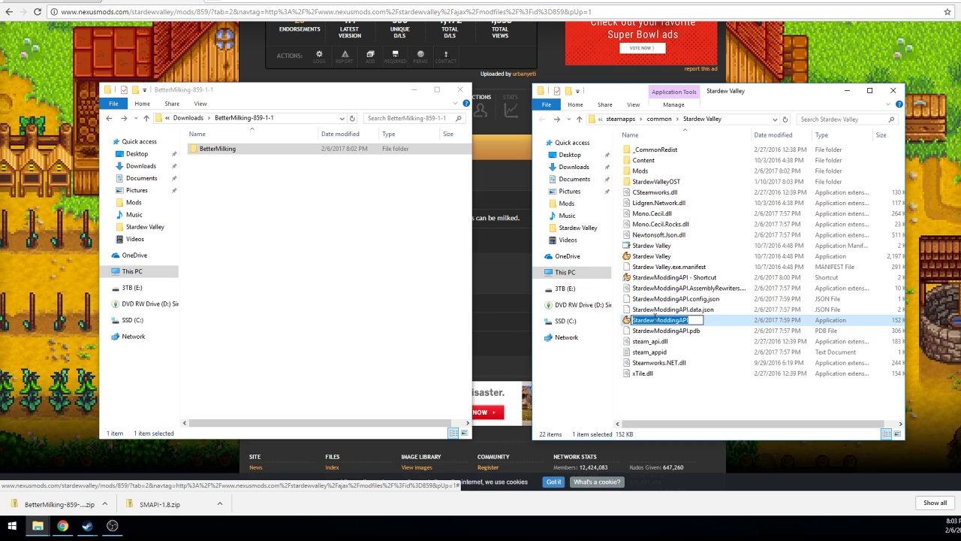
click(655, 310)
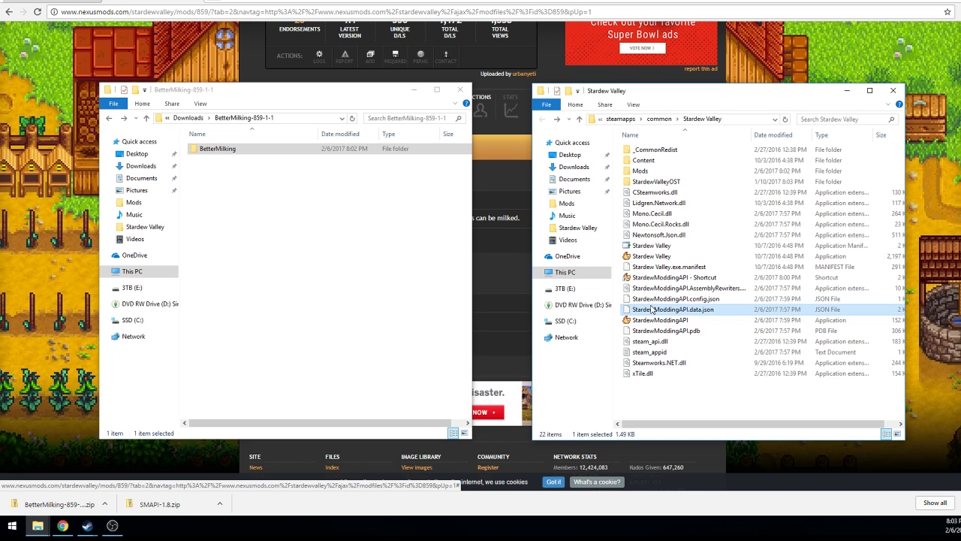
click(658, 320)
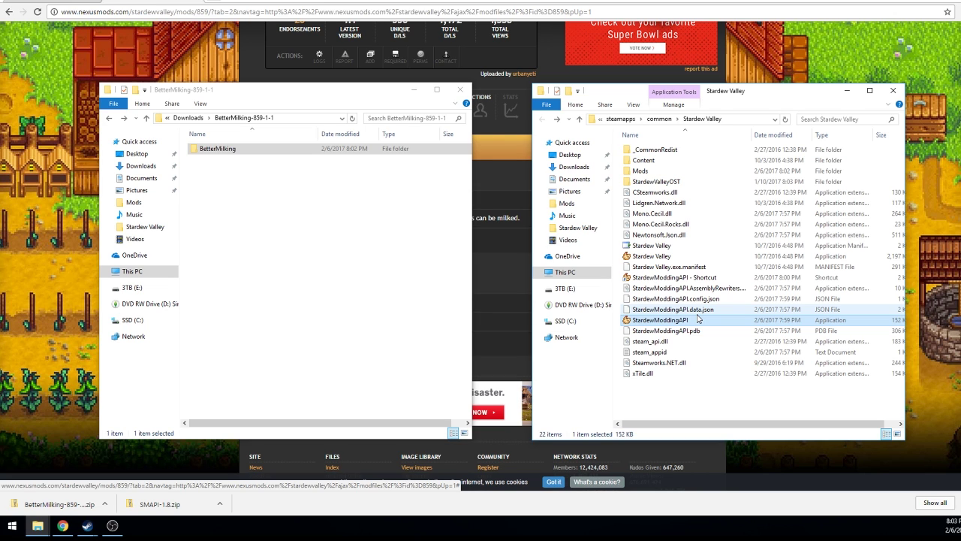
- Examine the General and Compatibility properties of the StardewModdingAPI application and close them
right_click(635, 321)
key(Escape)
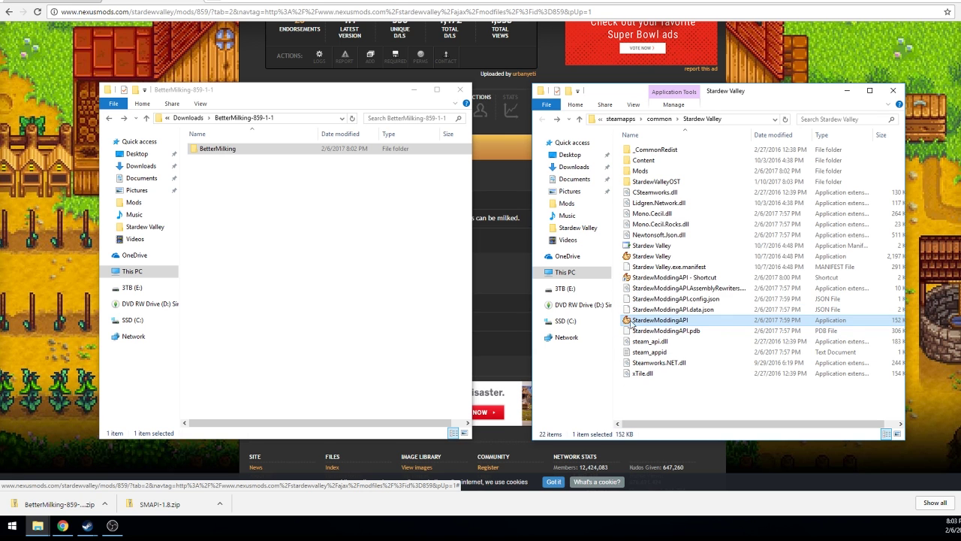
right_click(635, 322)
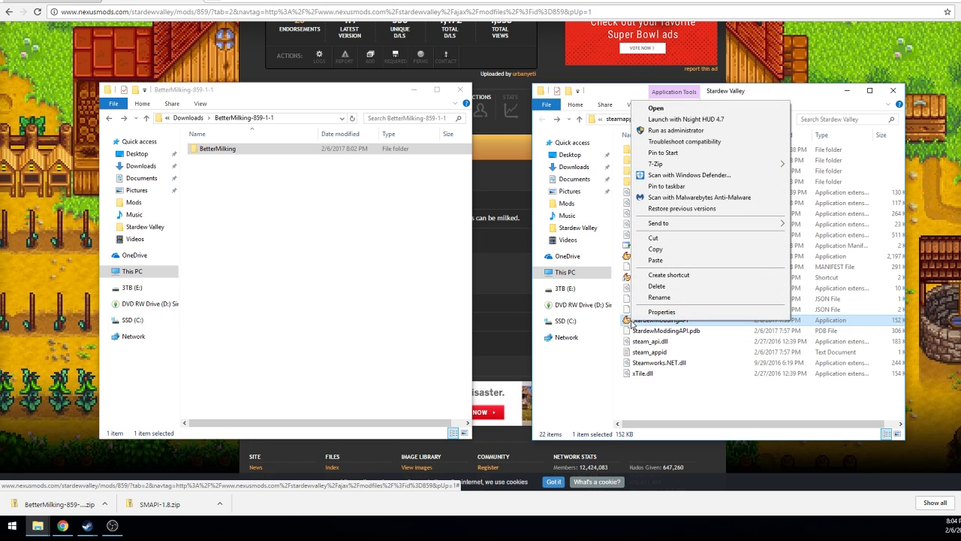
click(680, 315)
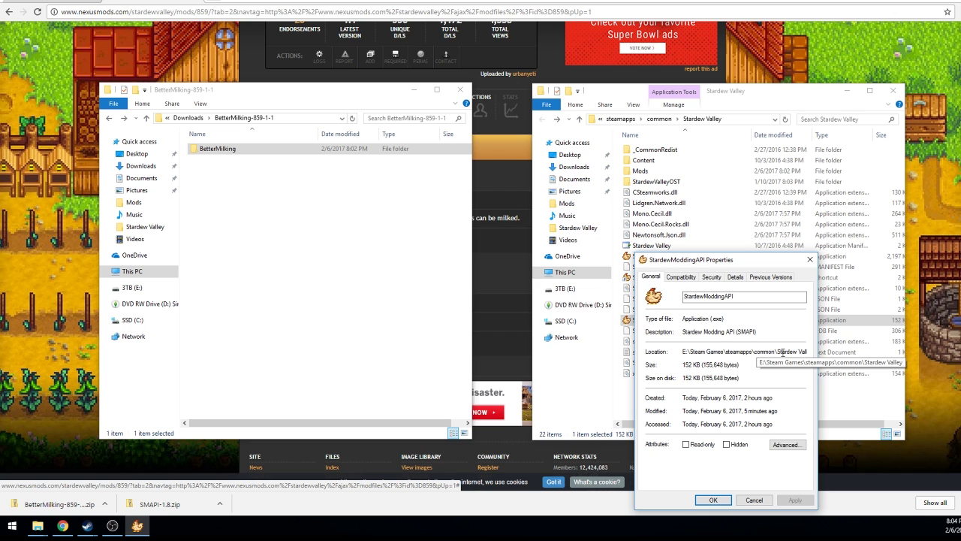
click(679, 277)
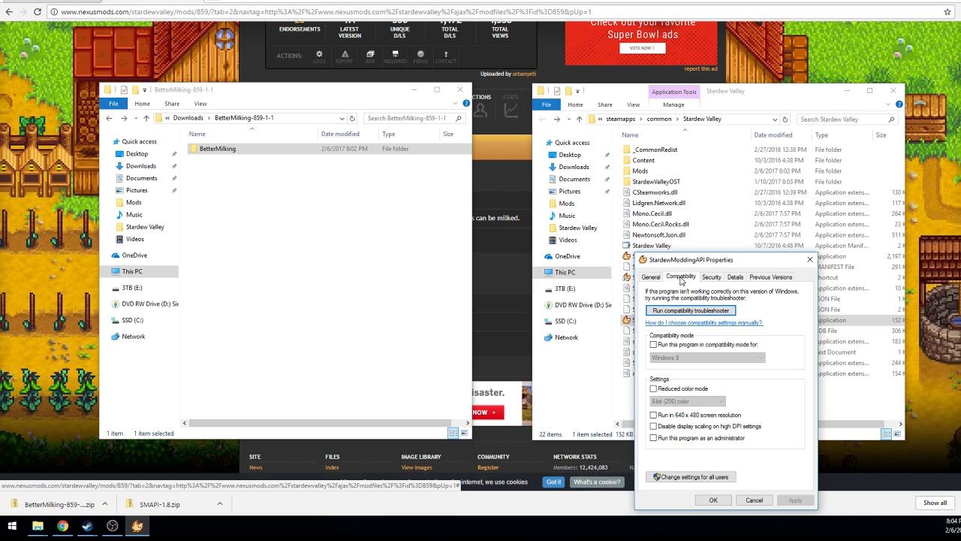
click(651, 278)
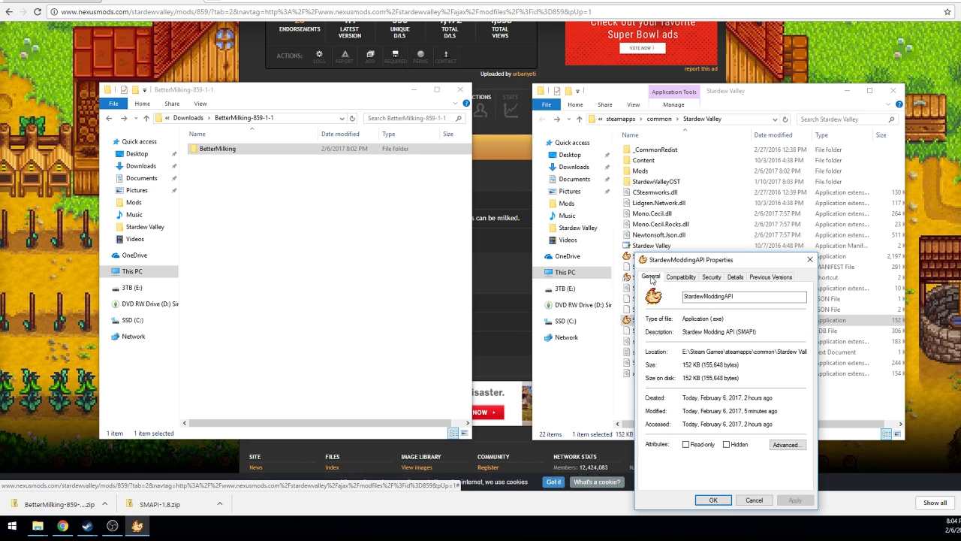
click(715, 500)
- Locate the original Stardew Valley application in the game folder and reselect the StardewModdingAPI application
click(663, 258)
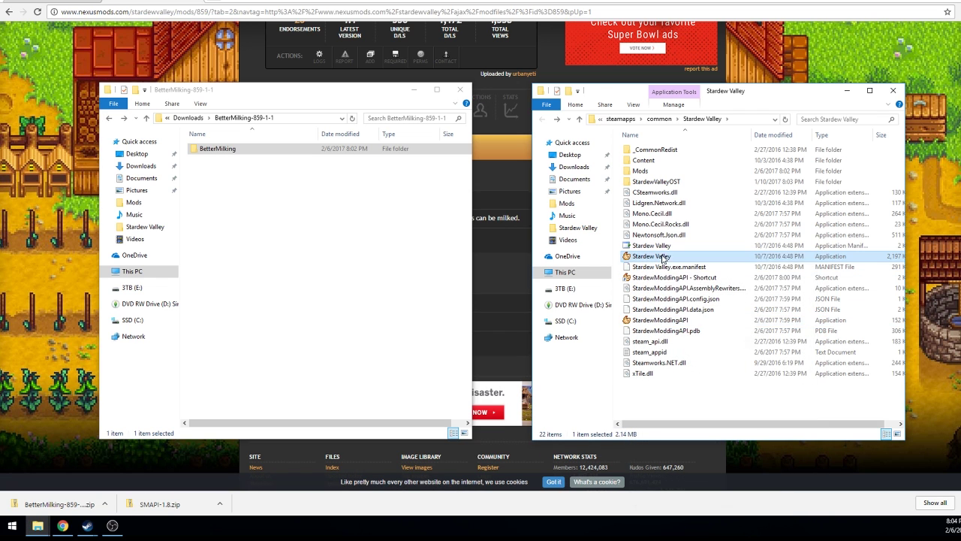
right_click(663, 257)
key(Escape)
click(654, 256)
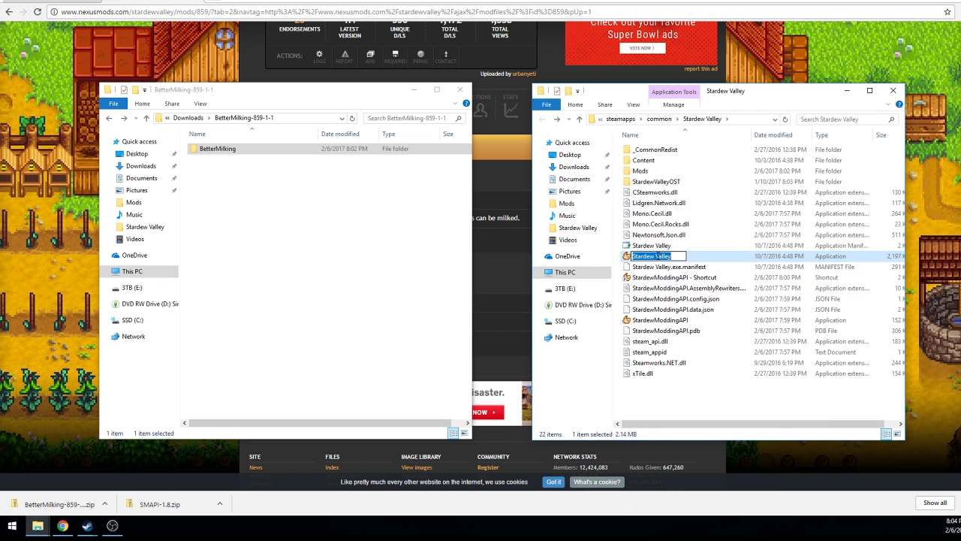
key(Escape)
click(662, 321)
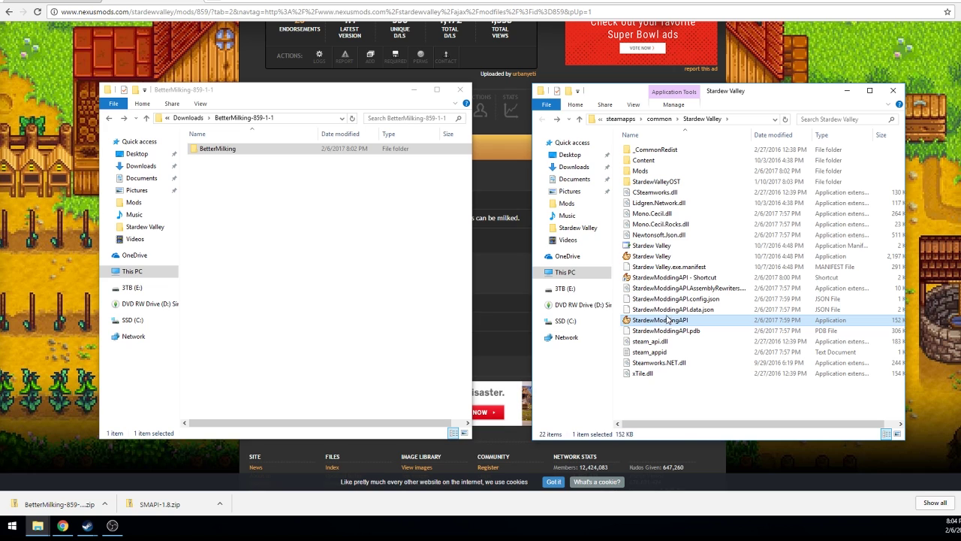